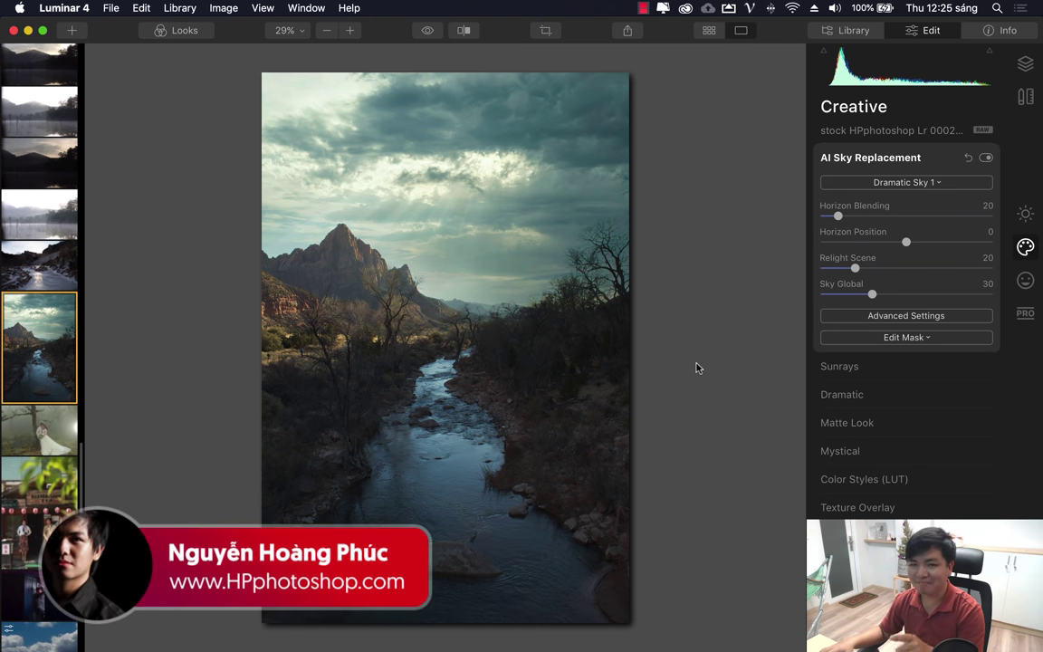
Toggle the Dramatic Sky 1 replacement off and on, then show Chrome's Skylum Luminar 4 page.
click(986, 158)
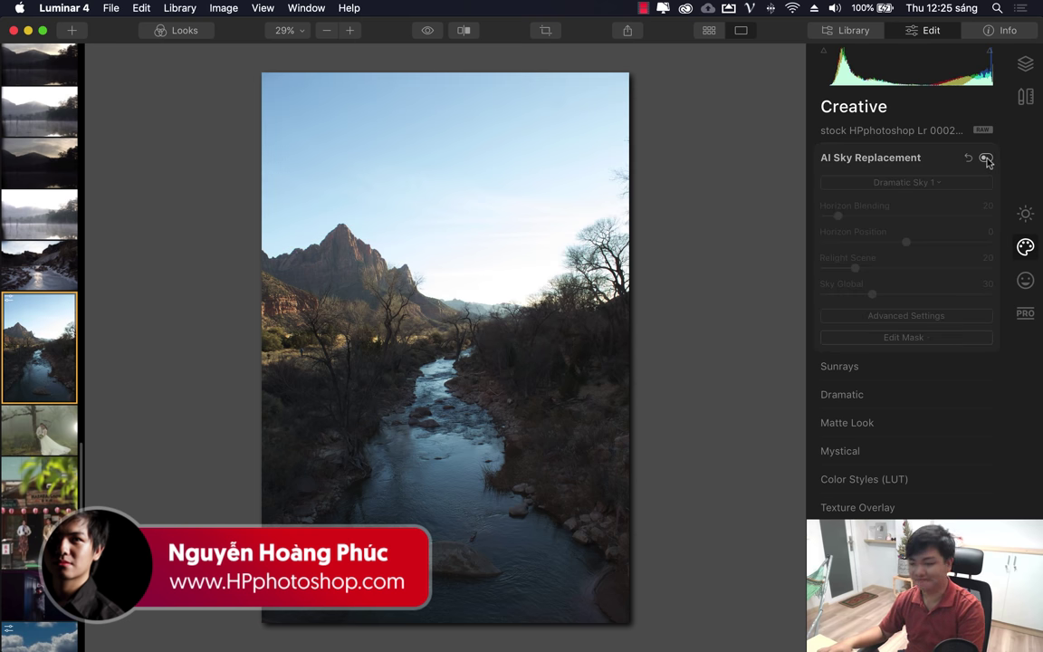
click(986, 157)
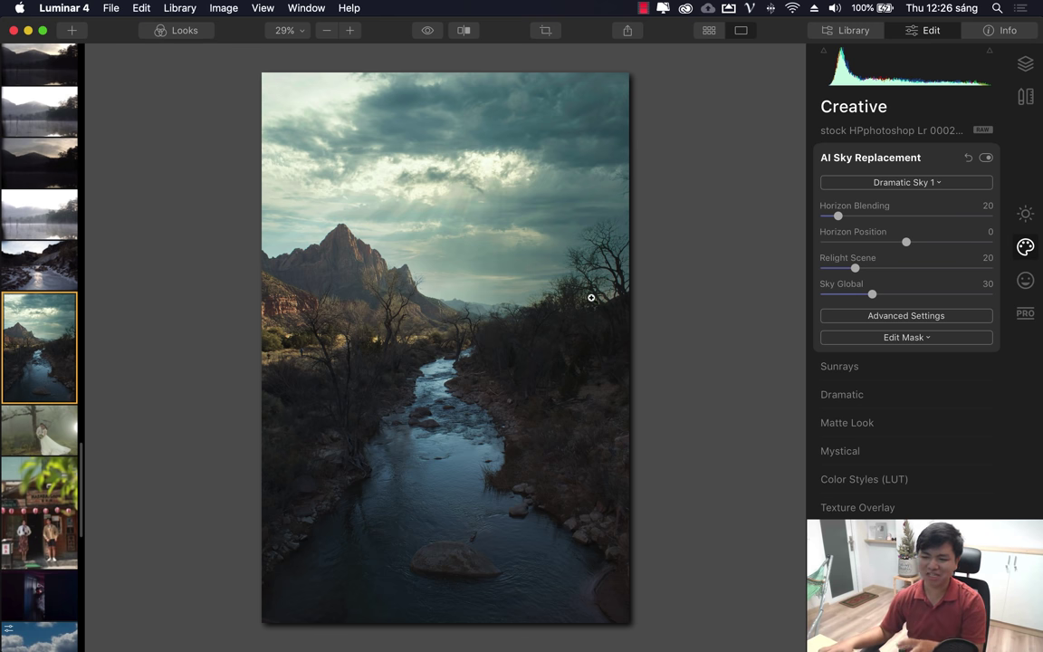
mouse_move(279, 622)
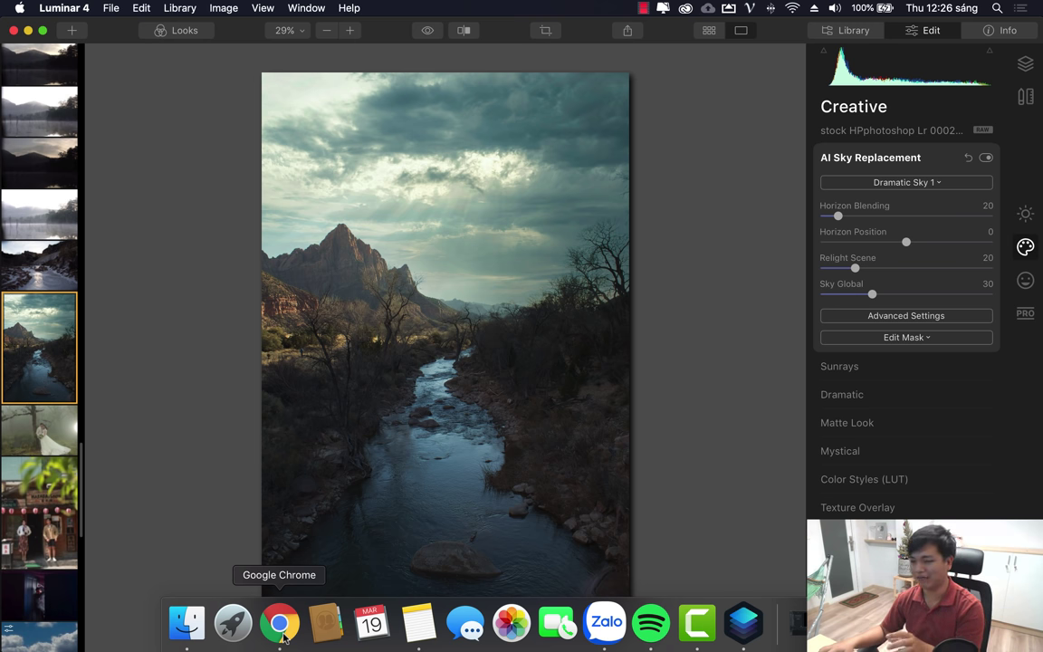
click(281, 625)
click(786, 34)
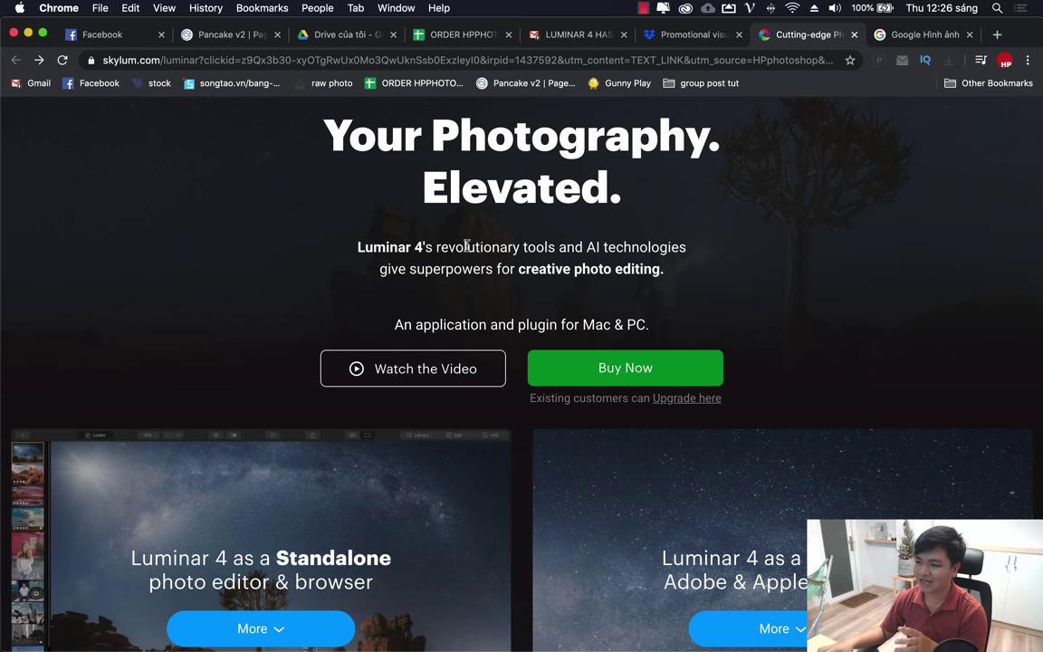
Scroll the Skylum page to the 'Replace the sky - instantly' section and return to Luminar 4.
scroll(218, 343, down, 3)
scroll(218, 343, down, 5)
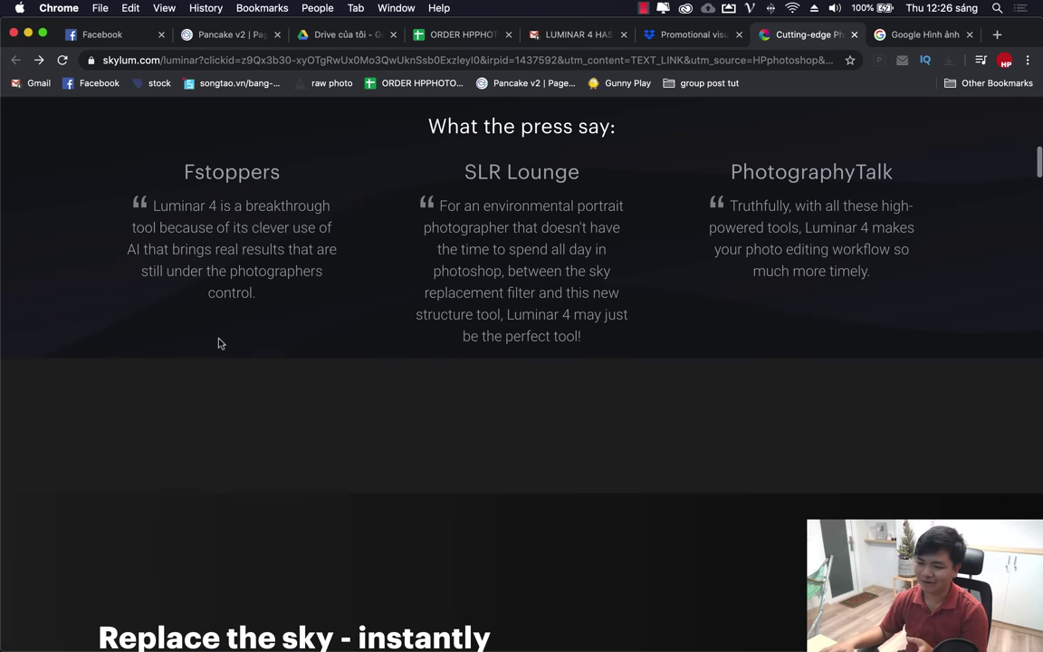
scroll(219, 343, down, 4)
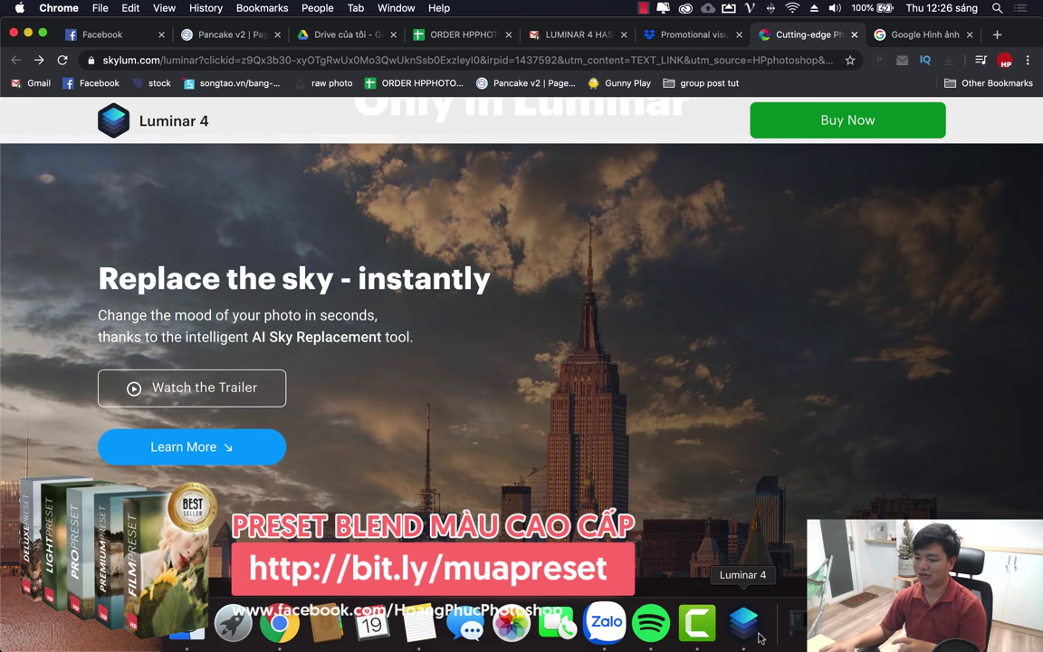
click(751, 631)
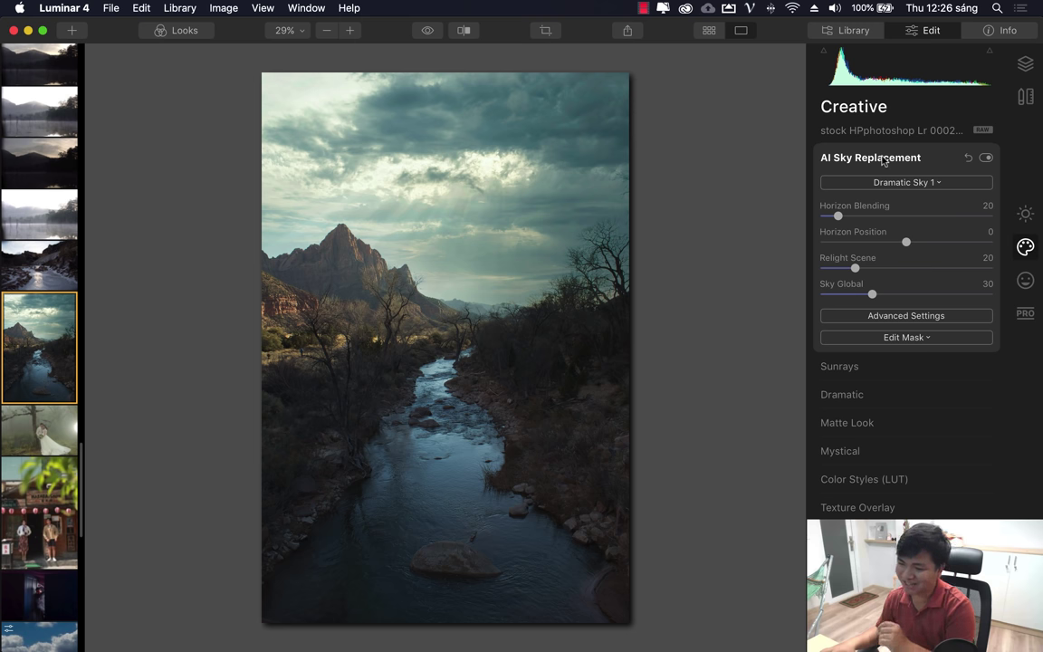
At 100% zoom, compare the dramatic sky off and on twice, refit the view, collapse AI Sky Replacement.
click(587, 275)
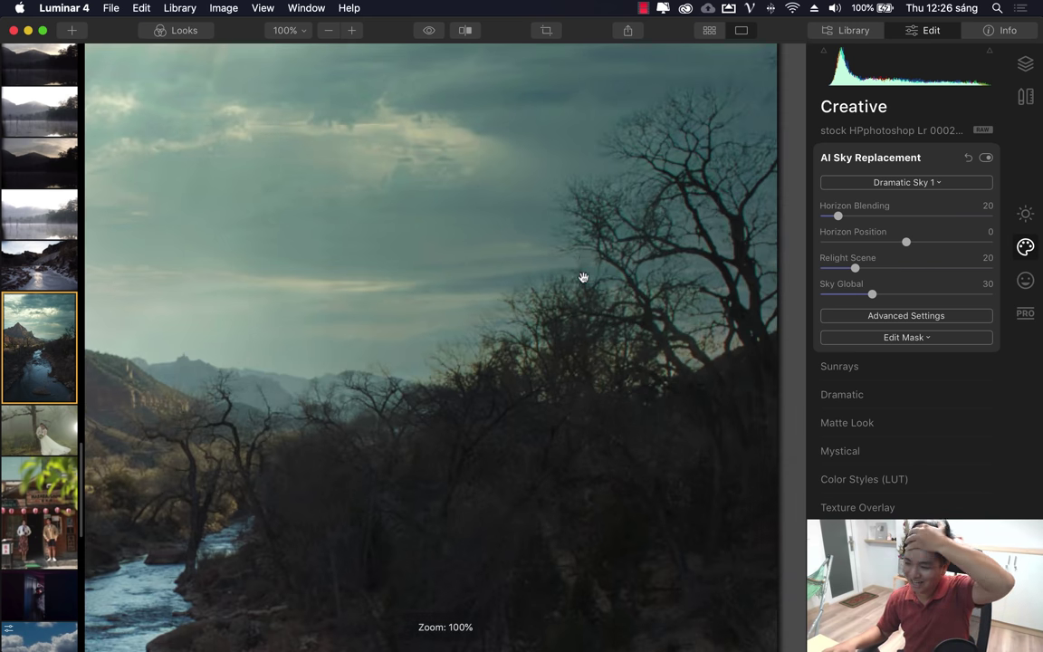
click(986, 158)
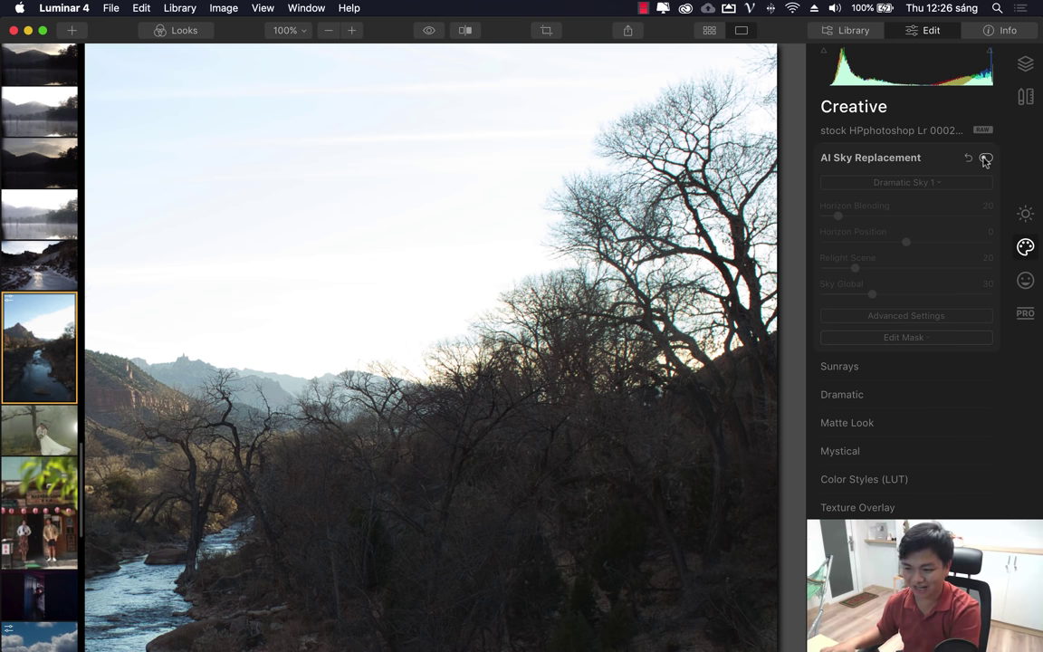
click(985, 158)
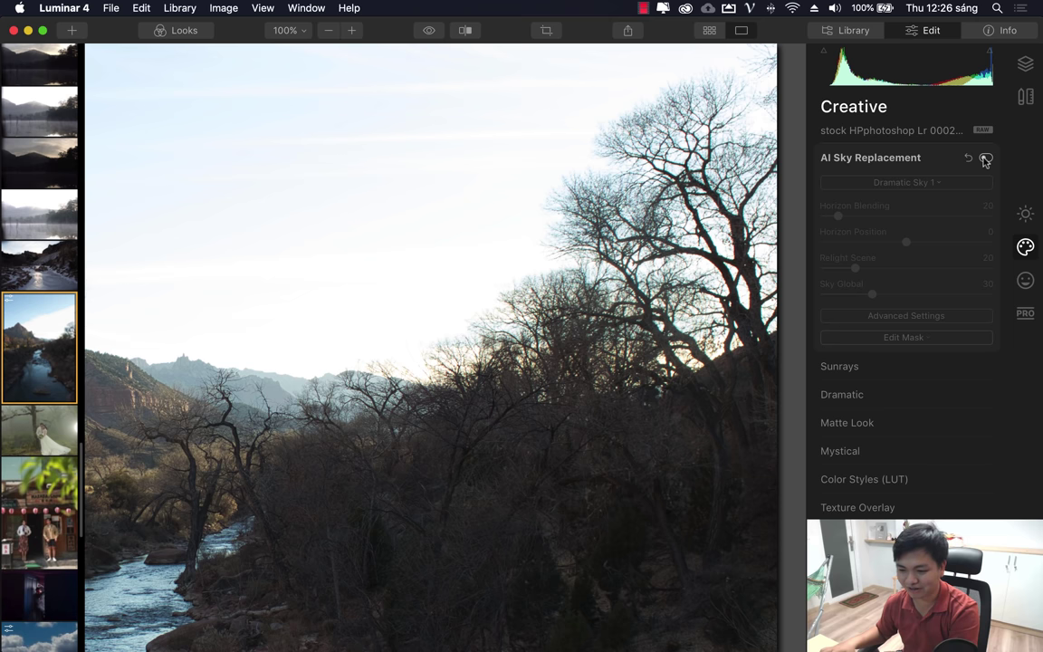
click(985, 159)
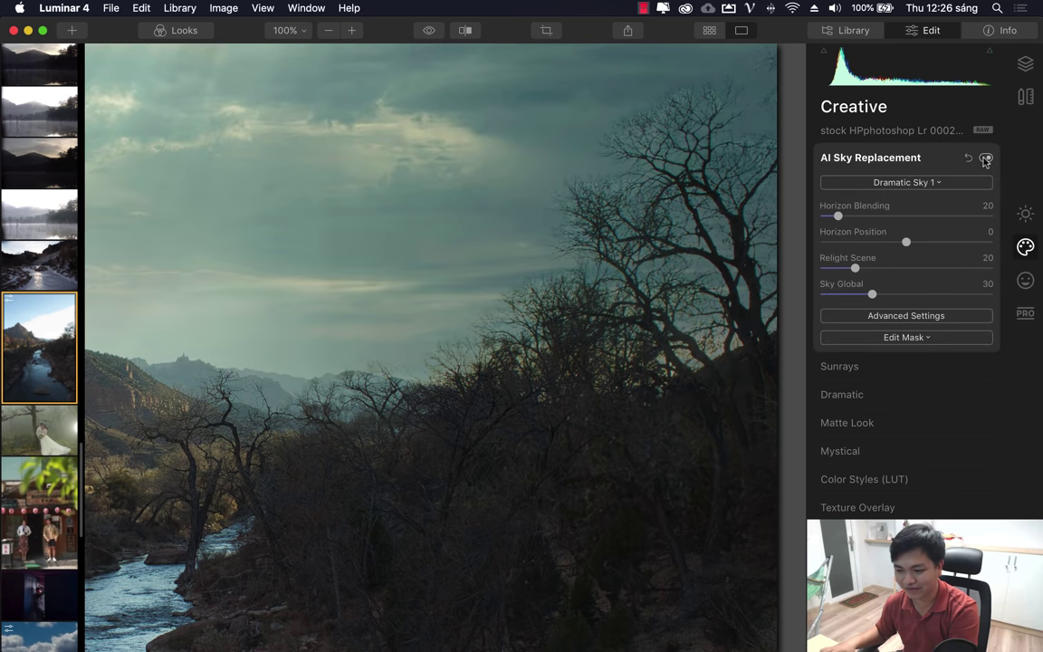
click(986, 158)
click(530, 258)
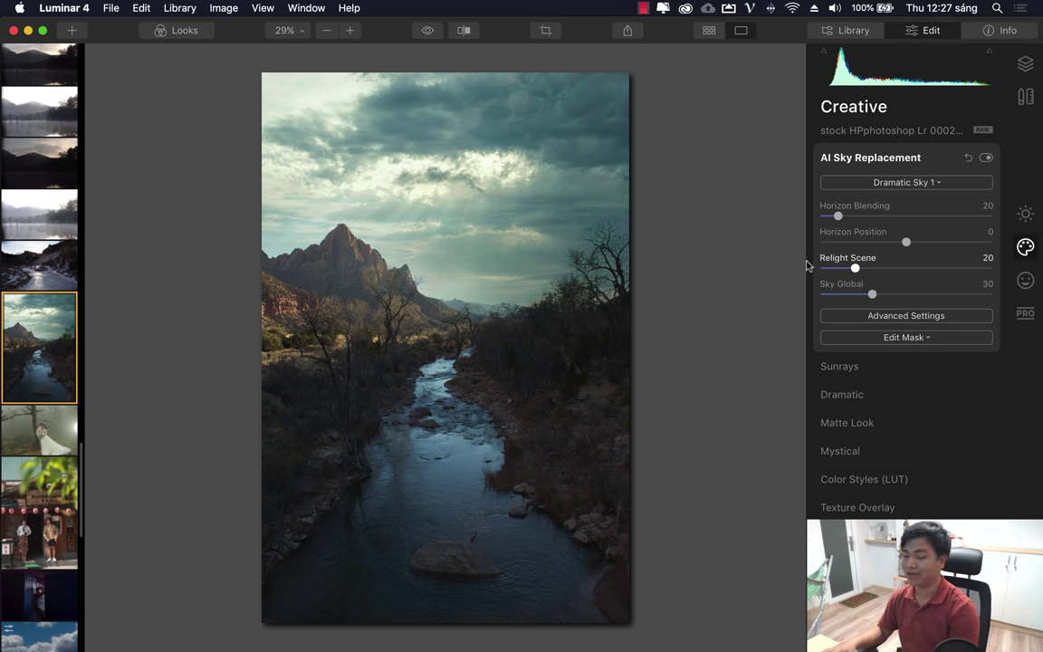
click(872, 159)
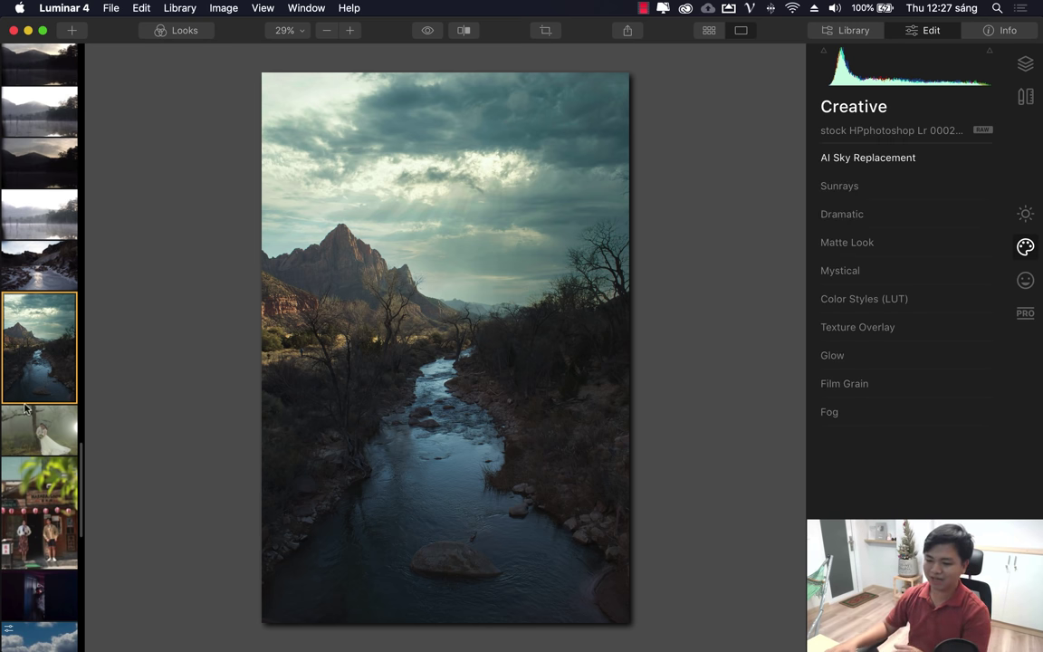
Reset Adjustments on the river photo to restore its plain blue sky, then move to the next photo.
right_click(55, 347)
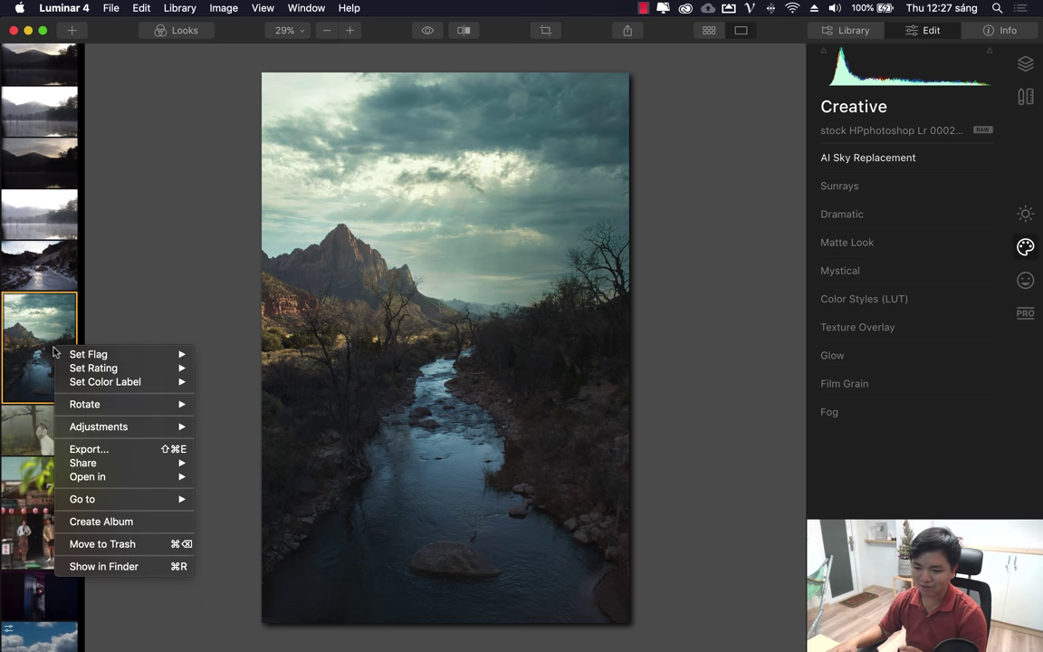
click(242, 486)
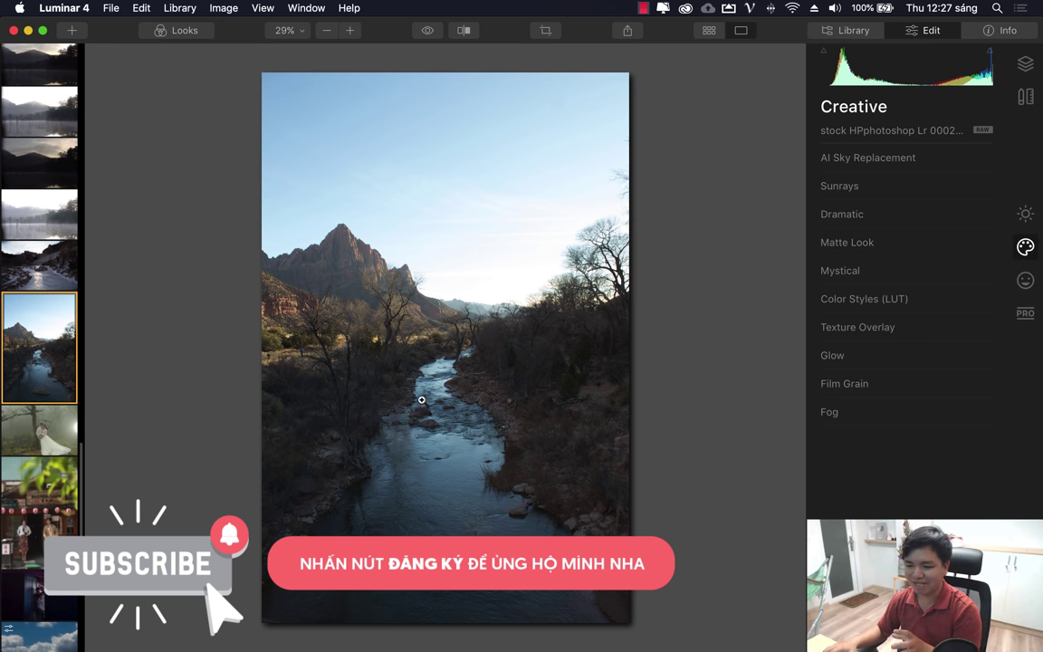
key(Right)
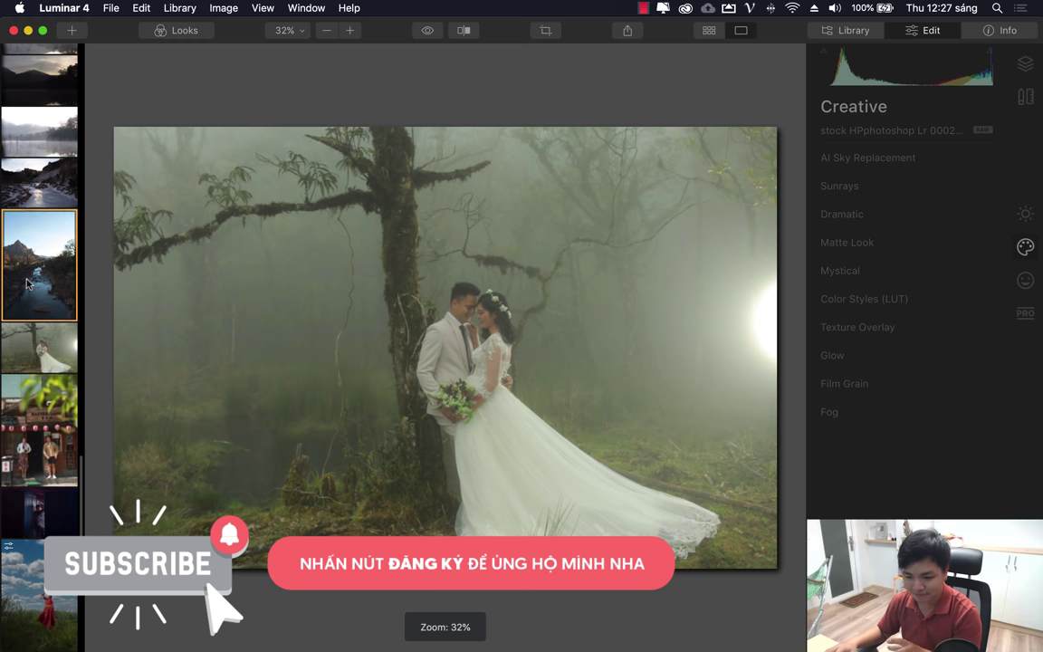
click(65, 388)
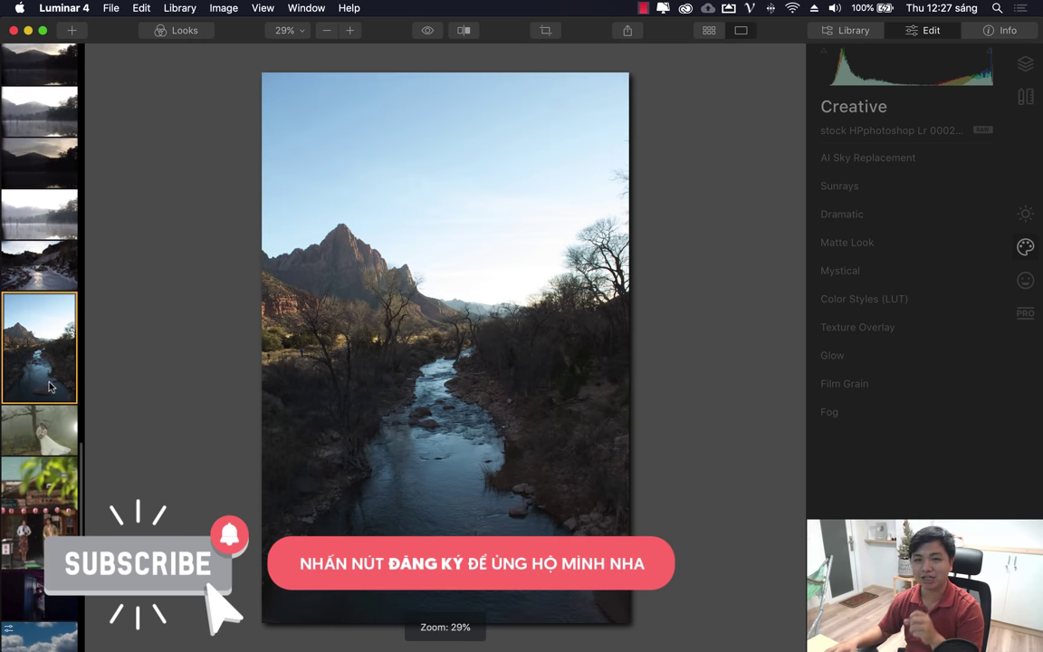
scroll(50, 386, up, 1)
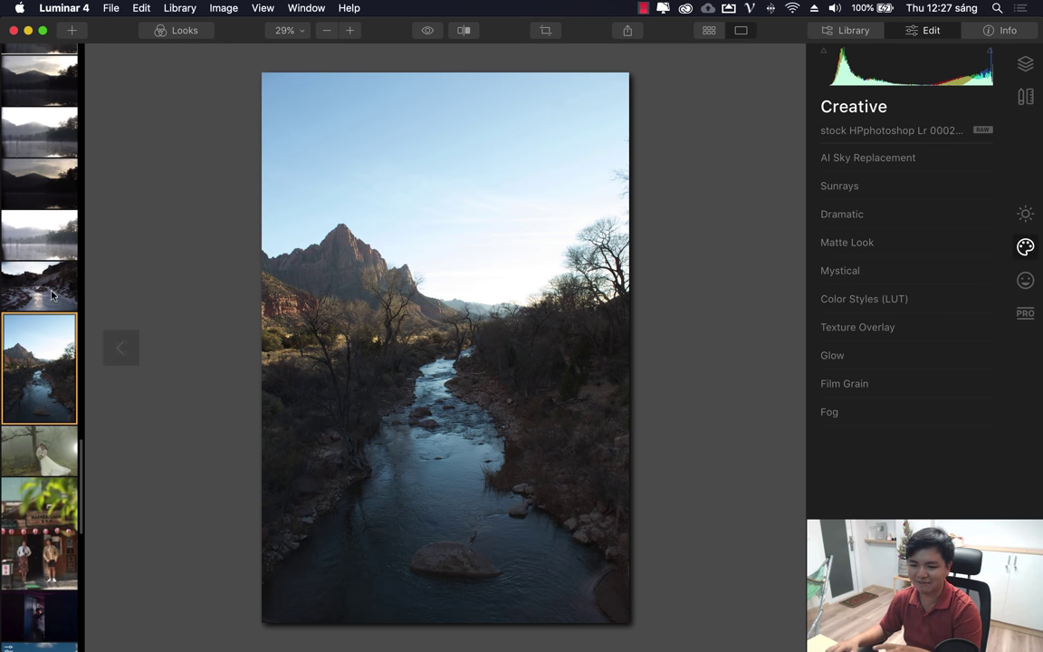
click(27, 237)
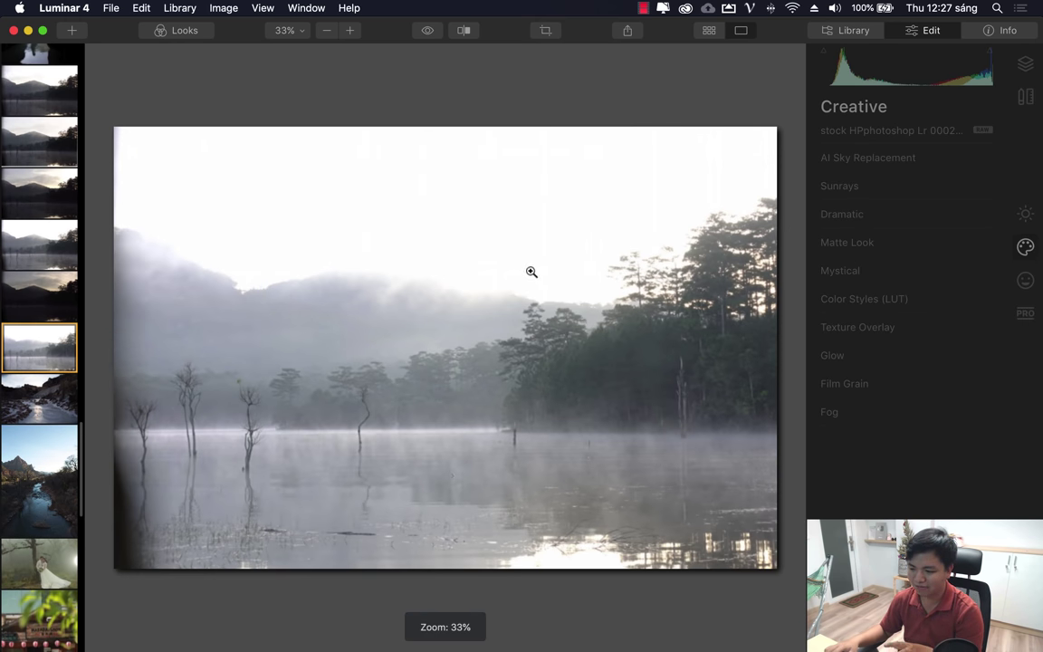
scroll(52, 416, down, 3)
scroll(52, 416, down, 1)
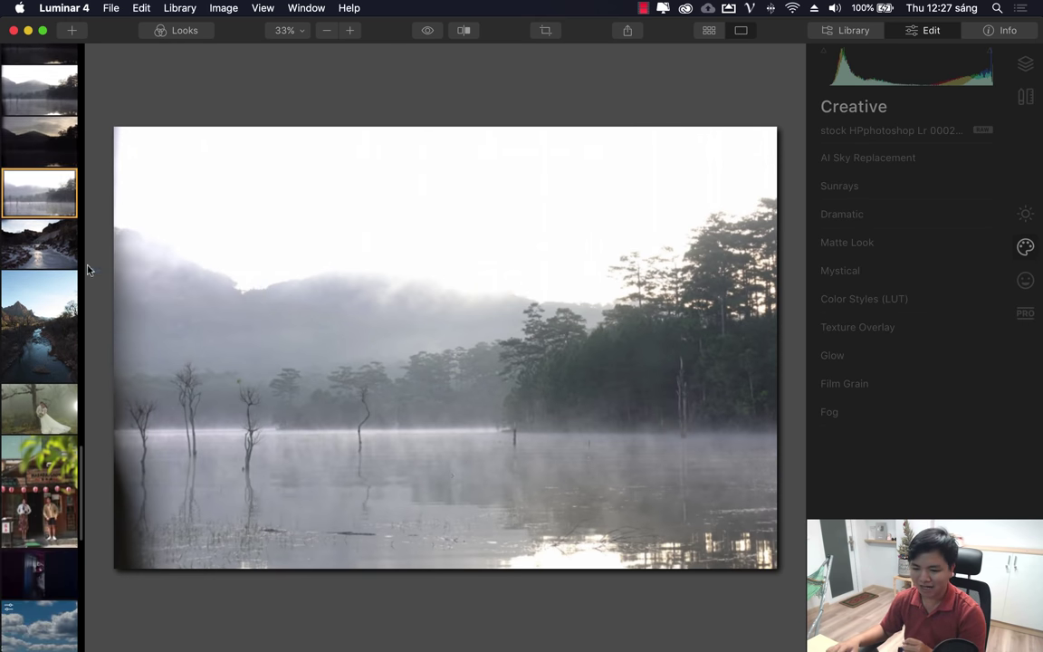
key(Right)
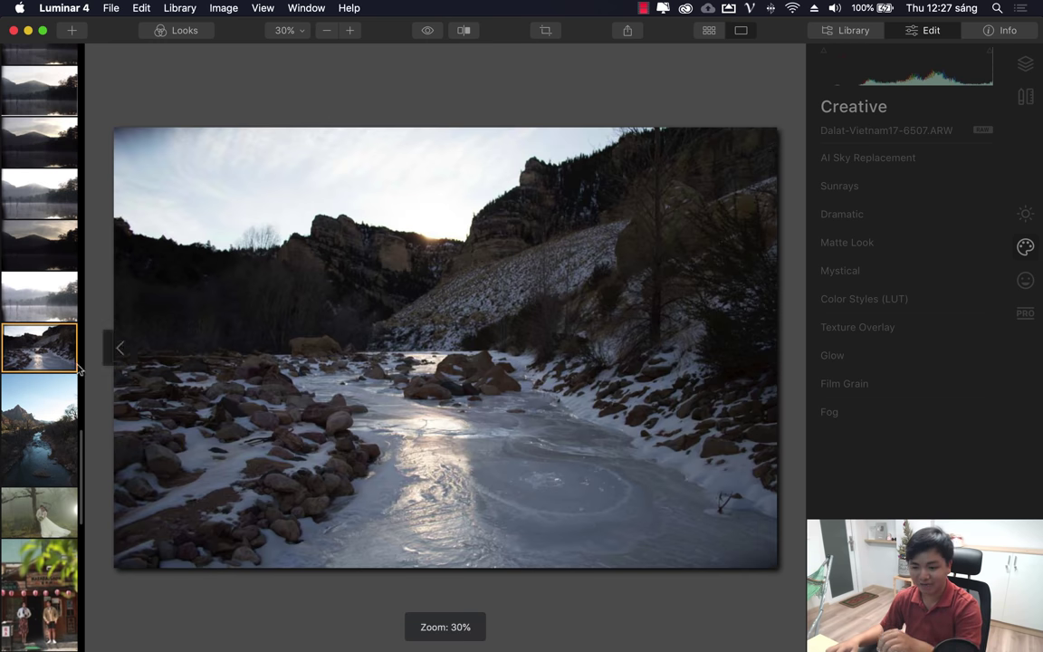
scroll(54, 366, down, 5)
scroll(45, 364, down, 5)
scroll(36, 362, down, 5)
scroll(40, 367, down, 2)
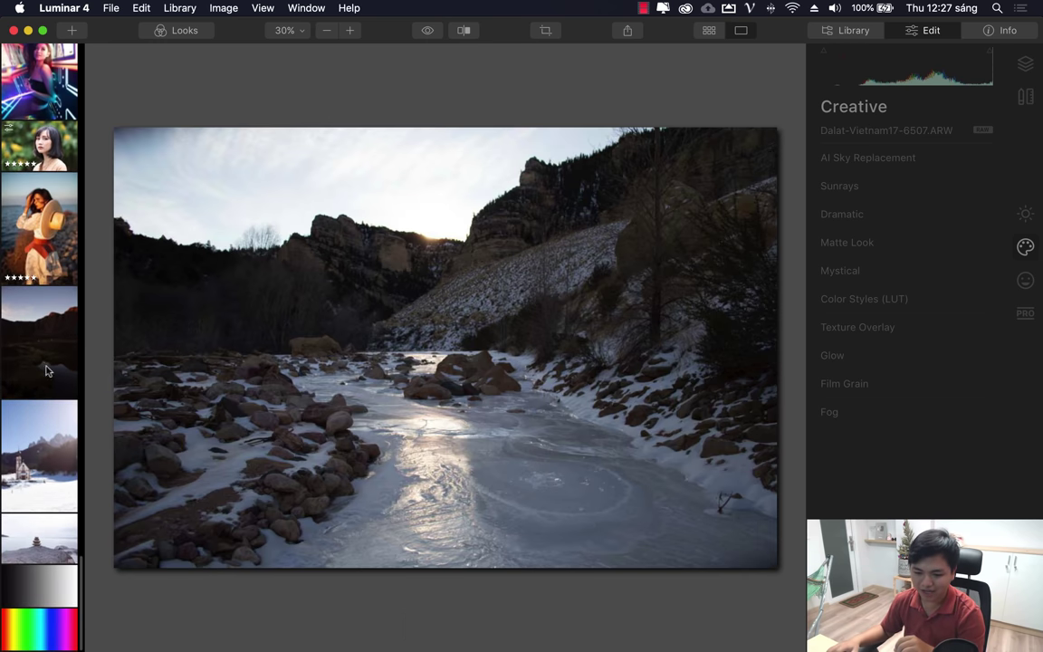
scroll(45, 389, up, 5)
scroll(40, 466, up, 5)
scroll(40, 425, up, 3)
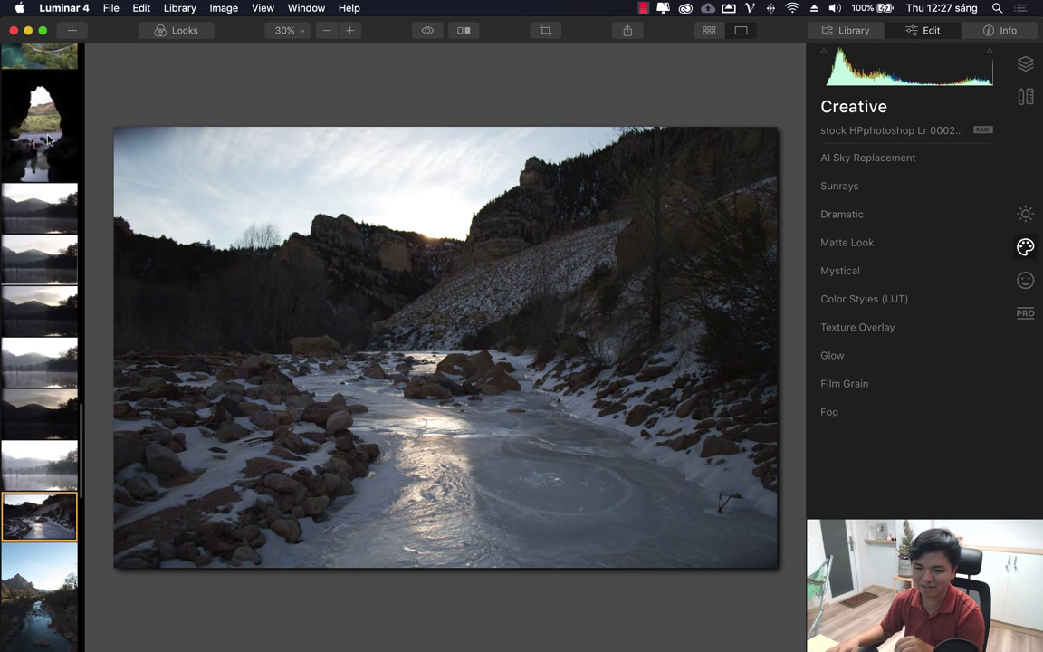
click(45, 163)
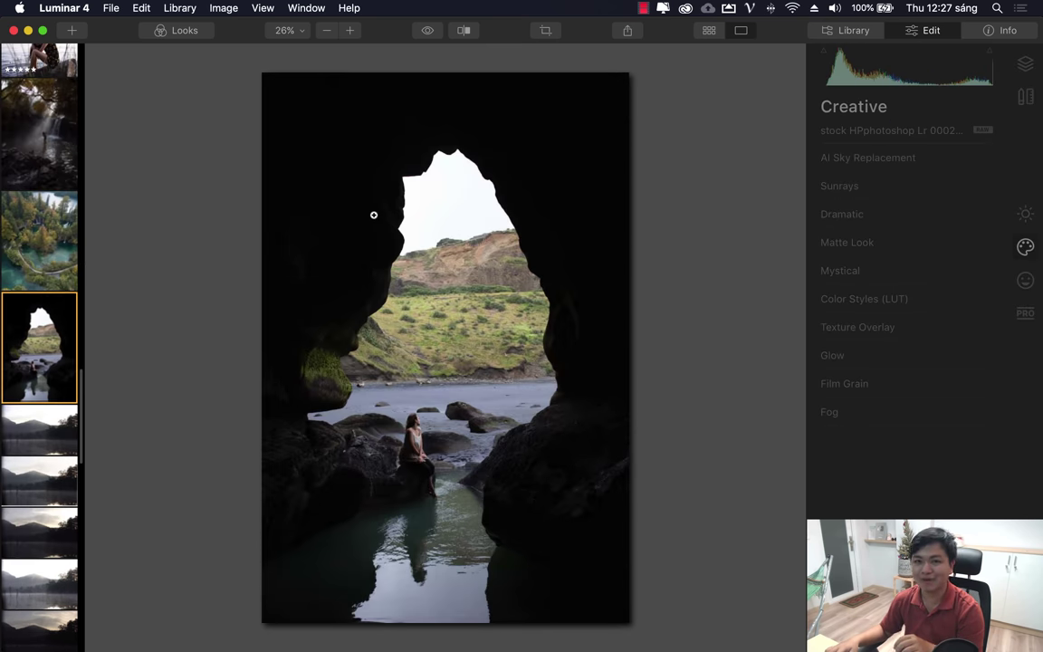
scroll(11, 344, down, 5)
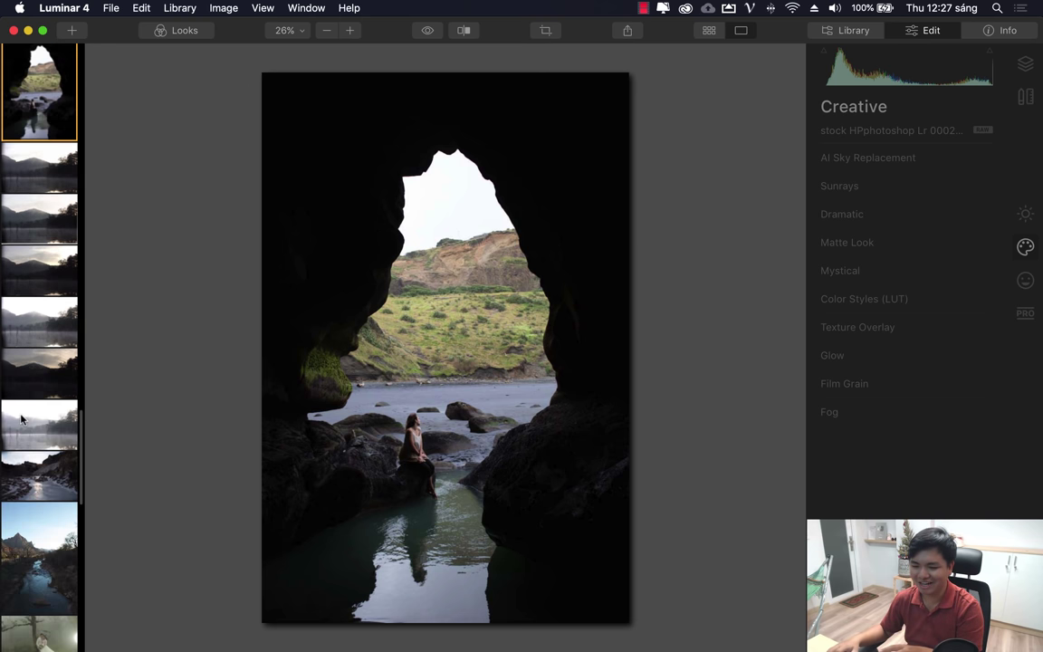
scroll(18, 380, down, 5)
click(34, 328)
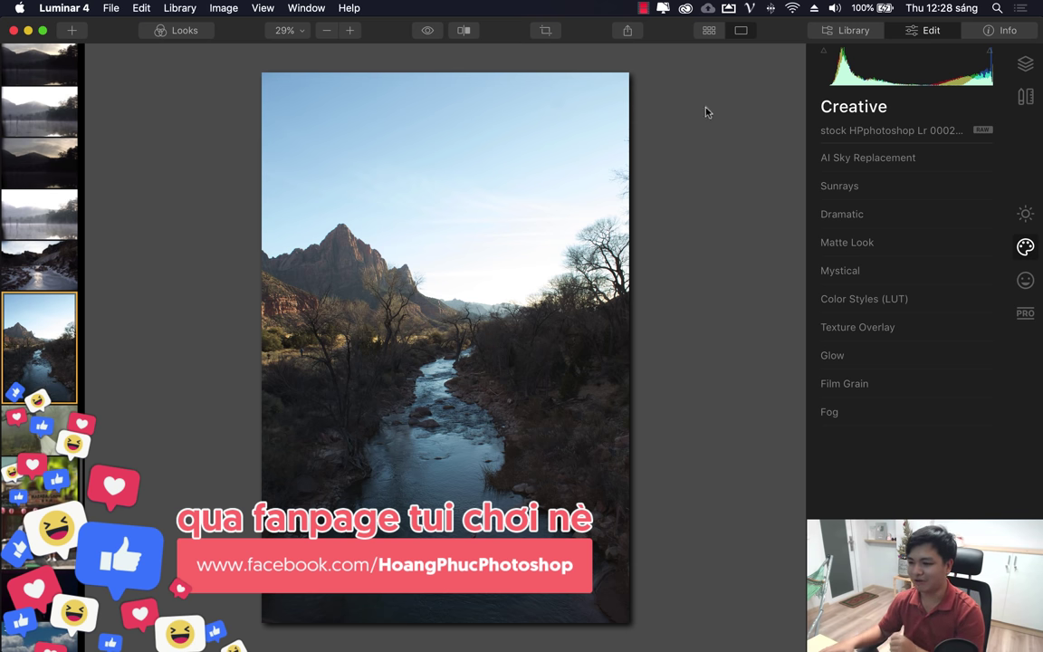
Open and dismiss Luminar 4's Install Plug-ins window, then expand AI Sky Replacement.
click(84, 11)
click(81, 68)
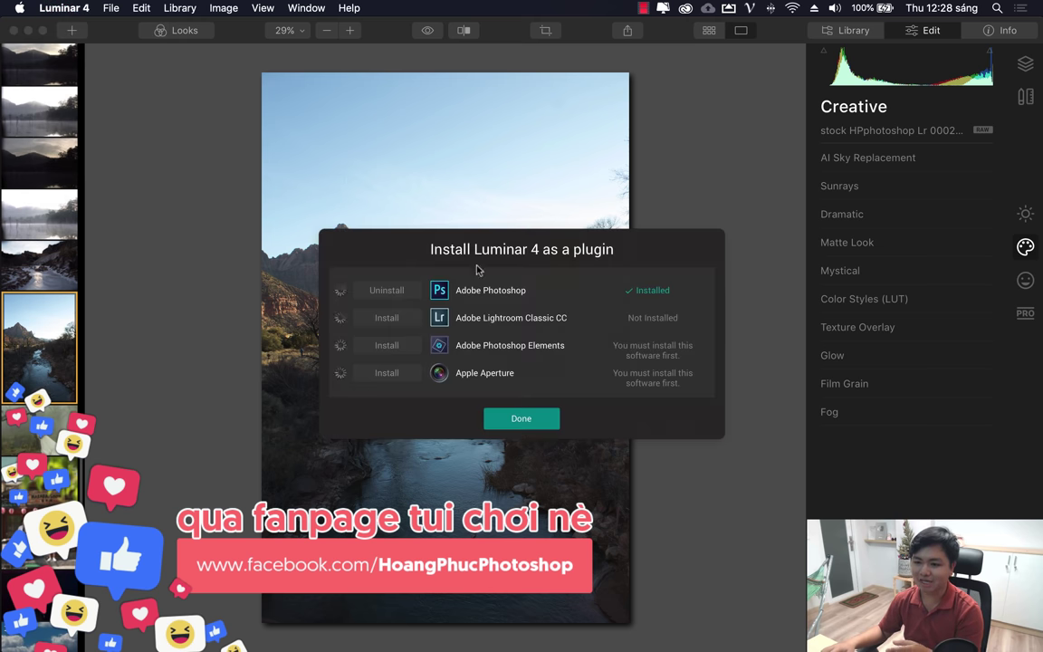
click(521, 418)
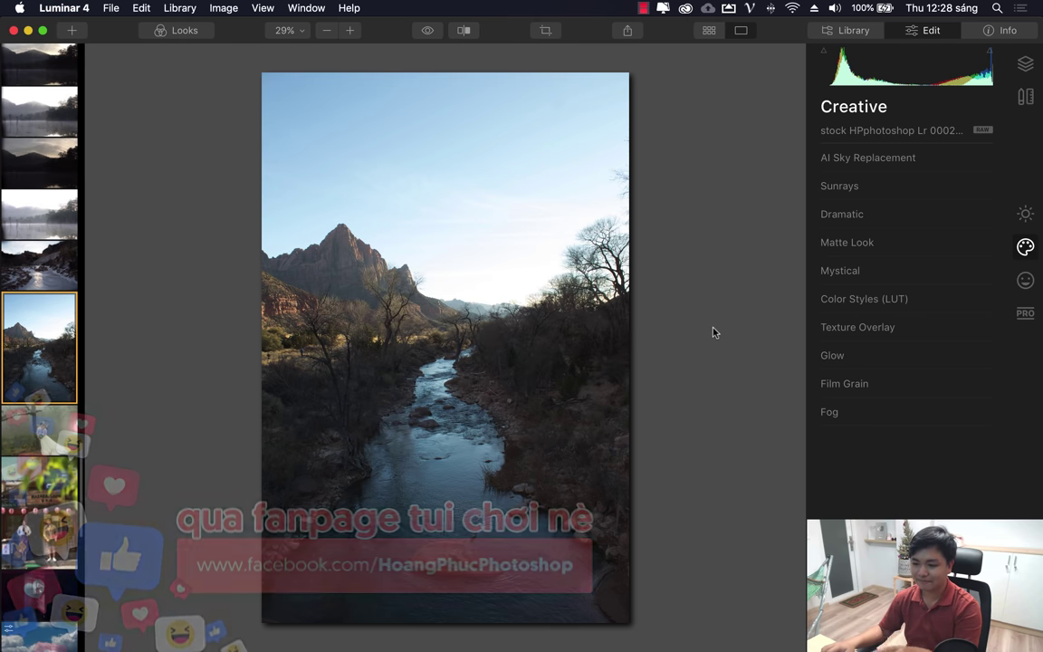
click(871, 160)
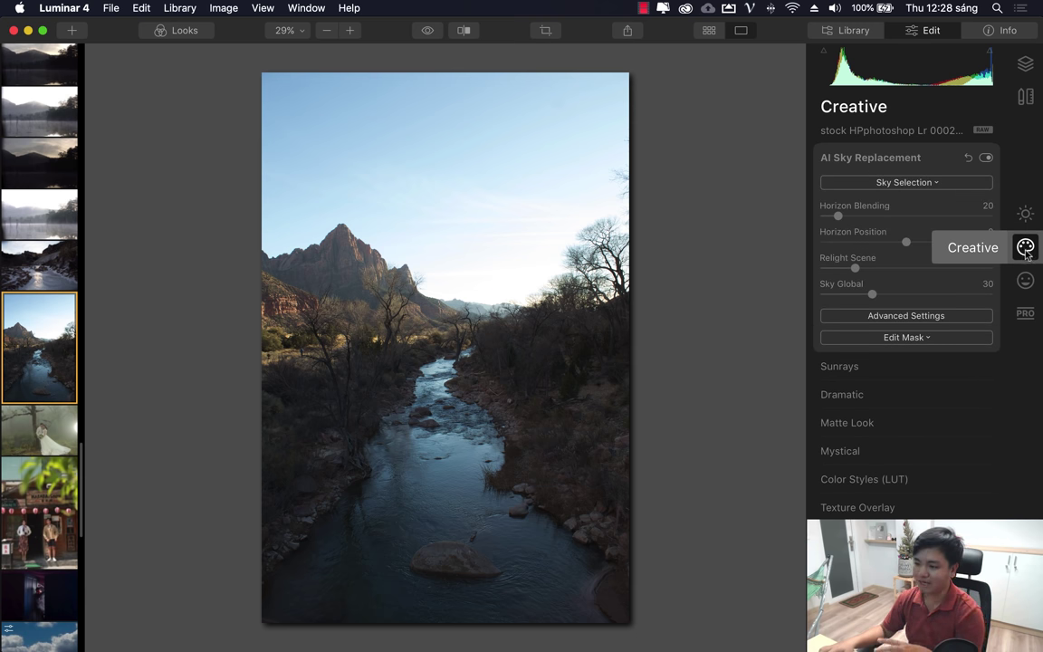
Collapse AI Sky Replacement, flip between the Library and Edit panels, then re-expand it.
click(861, 158)
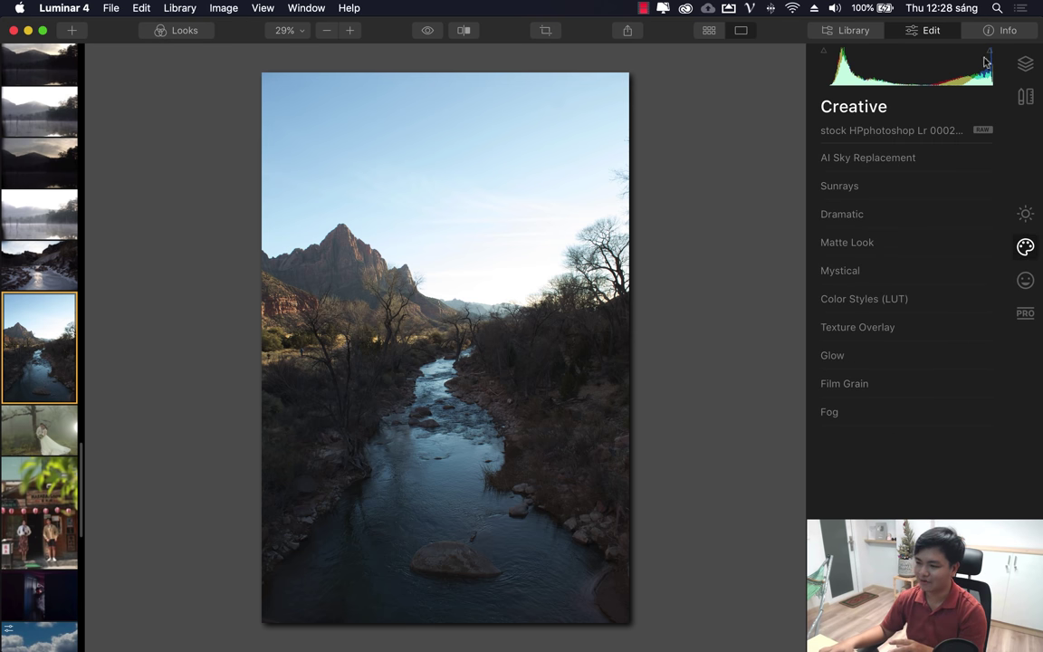
click(854, 32)
click(912, 33)
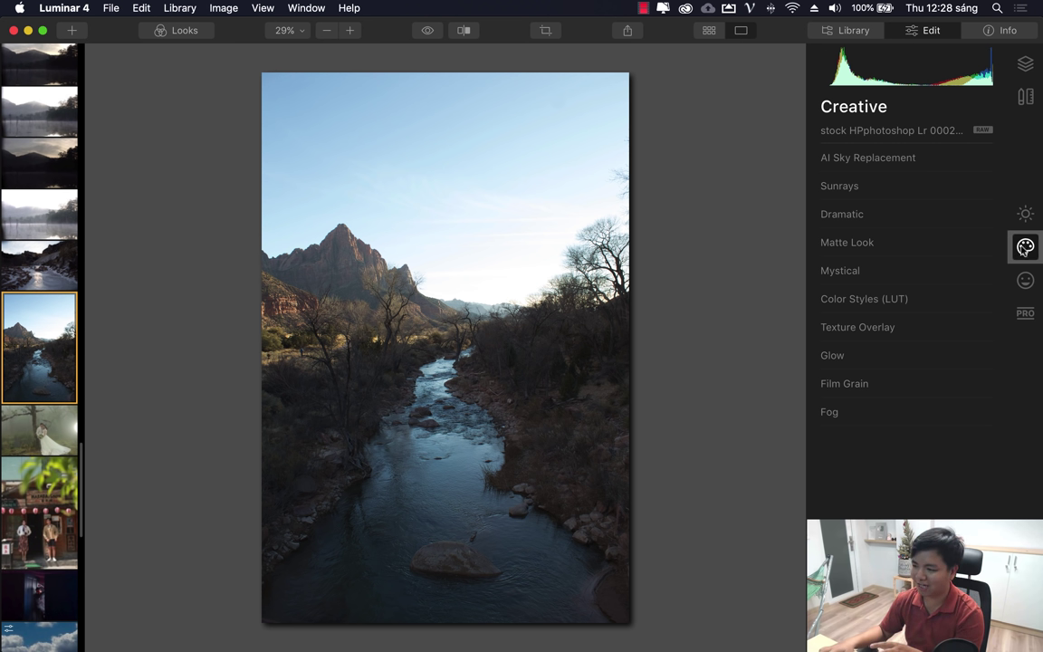
click(868, 159)
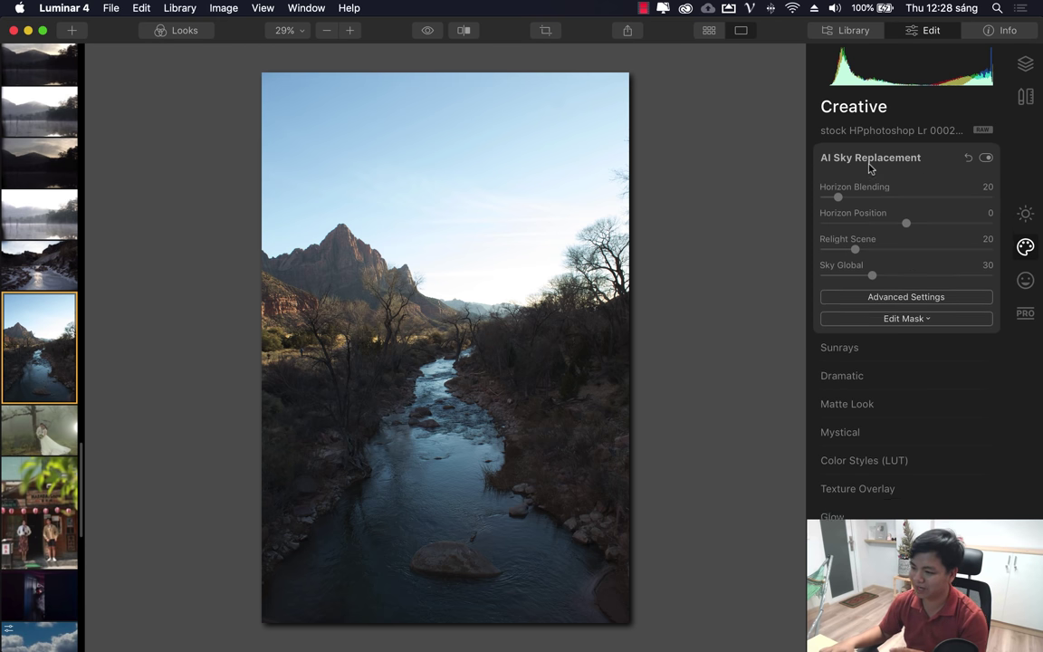
Expand Advanced Settings to reveal Close Gaps 10, Sky Local 25, Sky Defocus and haze controls.
click(905, 316)
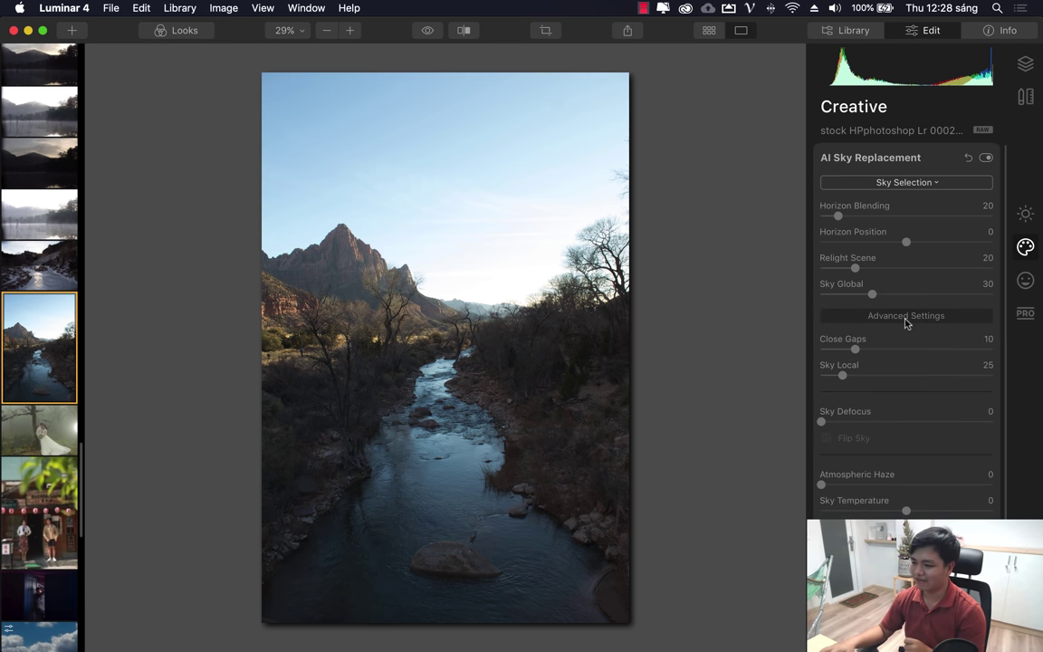
scroll(893, 322, down, 3)
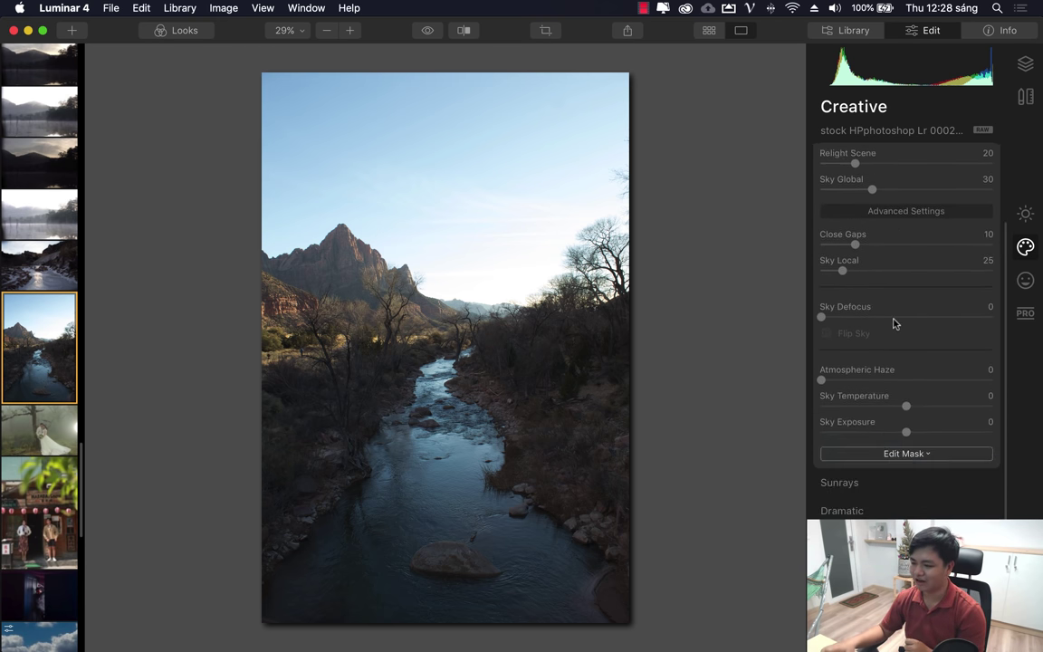
scroll(893, 322, up, 2)
scroll(886, 317, up, 2)
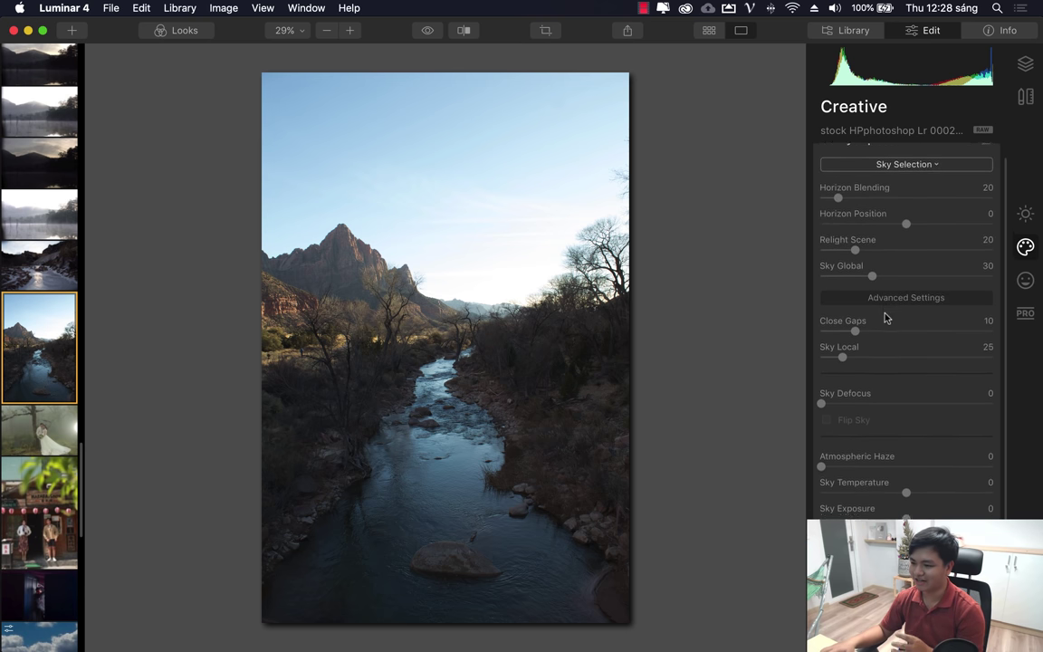
scroll(885, 314, up, 1)
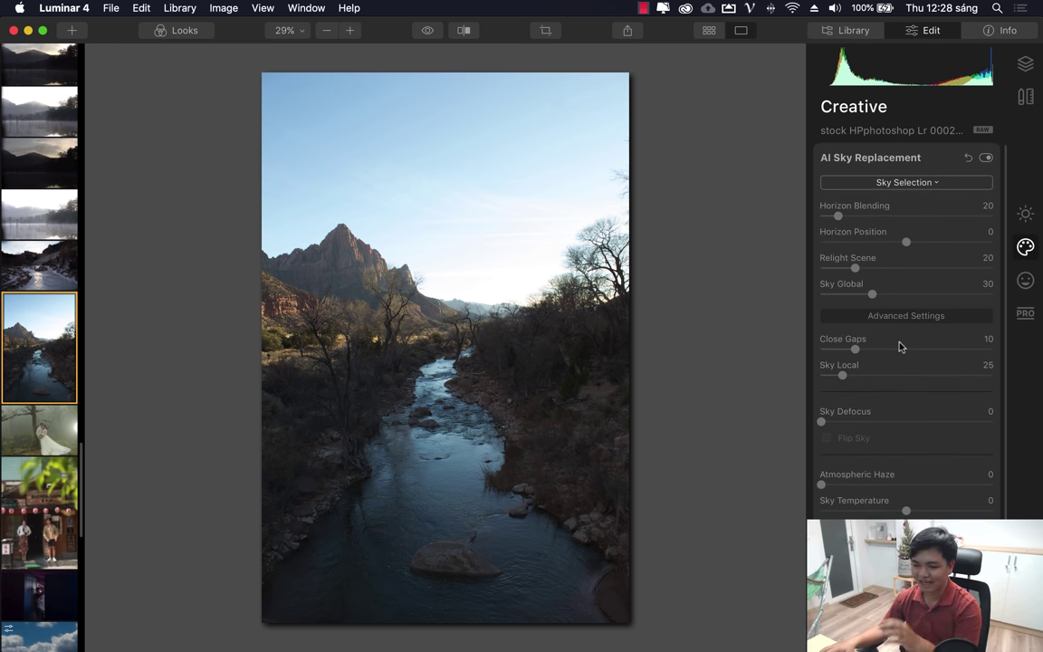
Preview Blue Sky 3, Blue Sky 6 and Bright Blue Sky 2 as replacement skies.
click(904, 184)
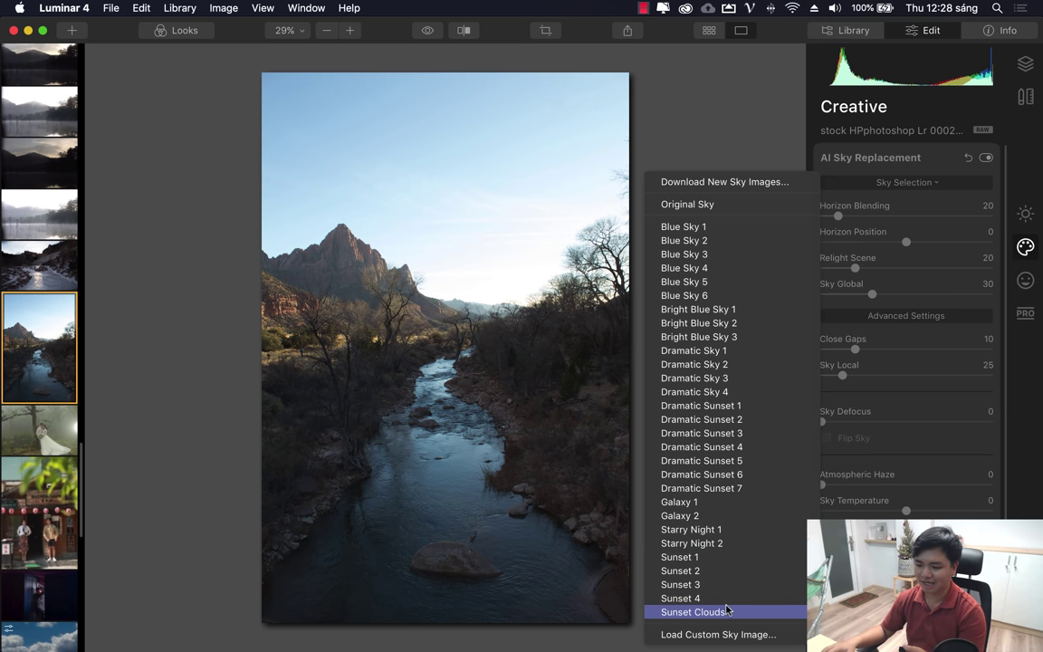
click(681, 254)
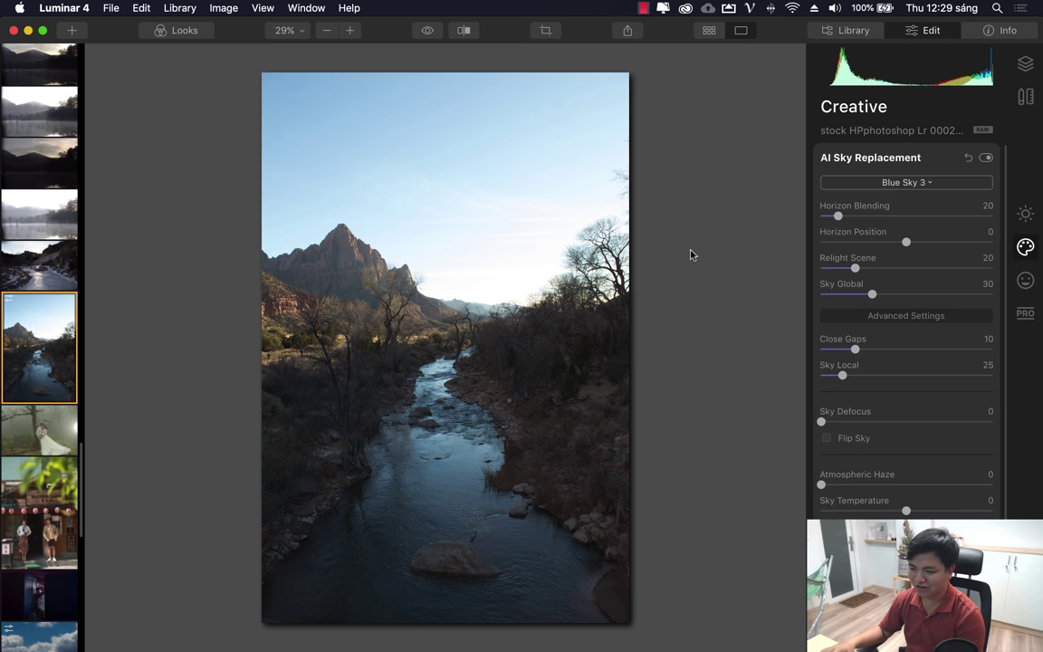
click(912, 188)
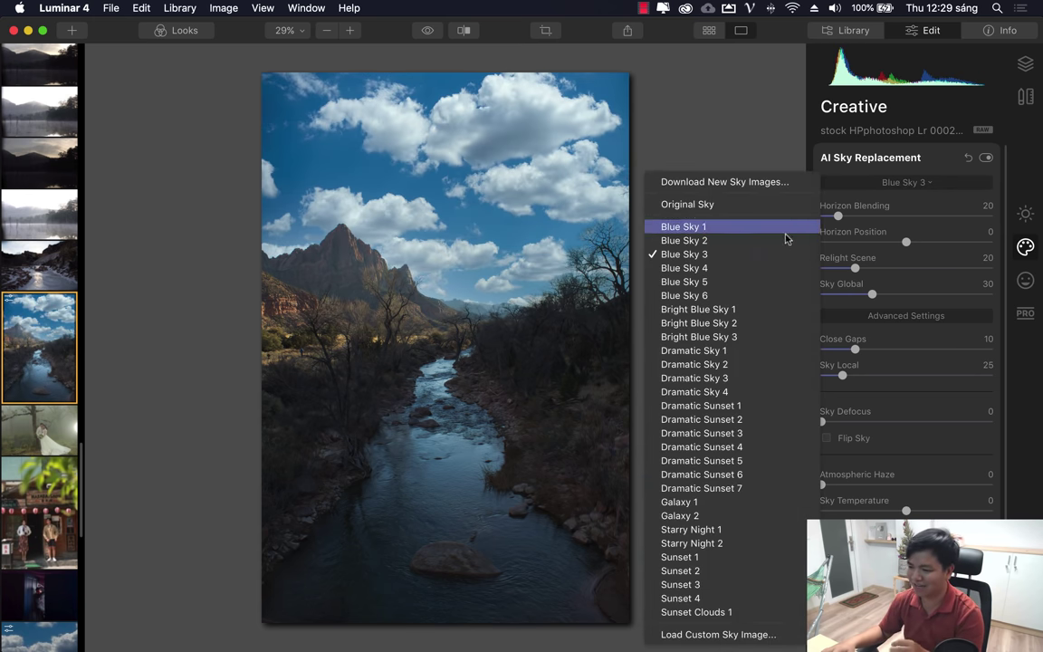
click(729, 297)
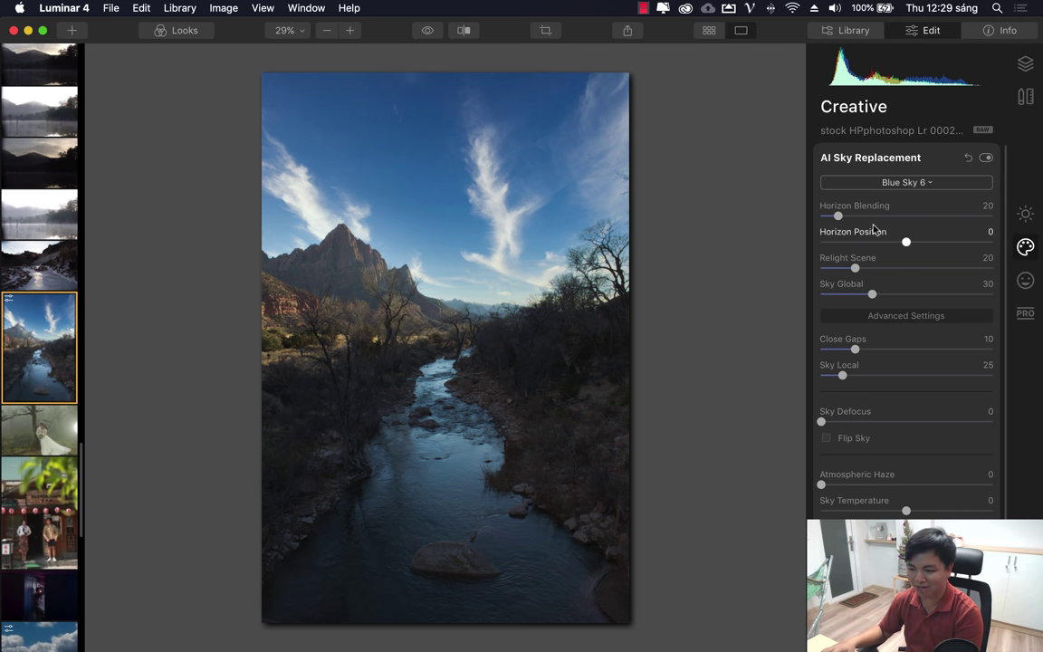
click(909, 184)
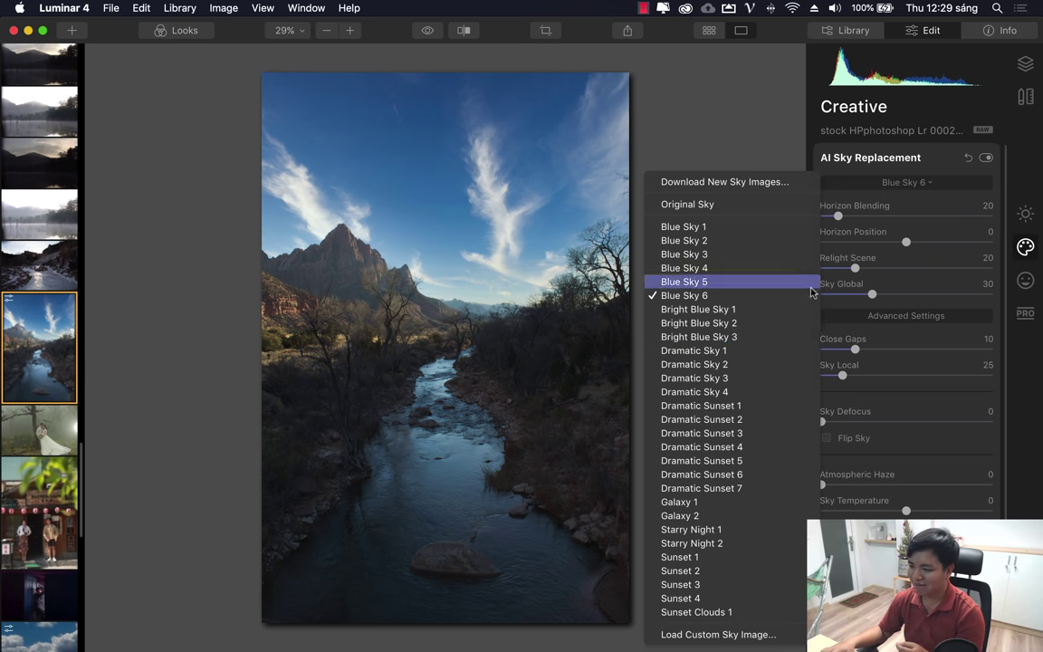
click(731, 324)
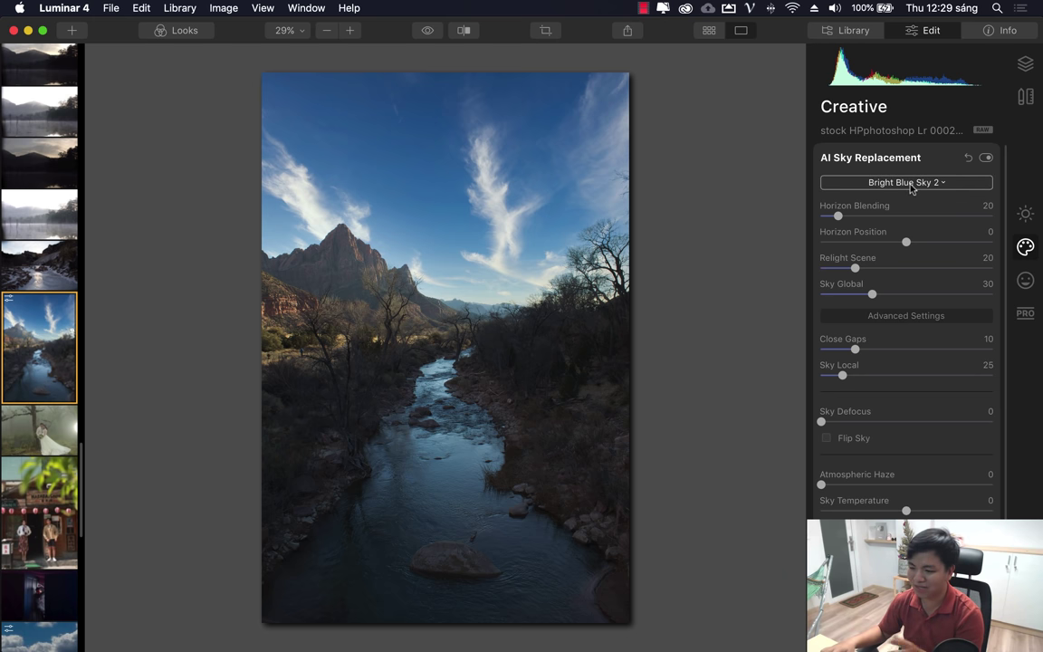
Try Dramatic Sky 1 and Dramatic Sky 2, then settle on Dramatic Sunset 1.
click(879, 185)
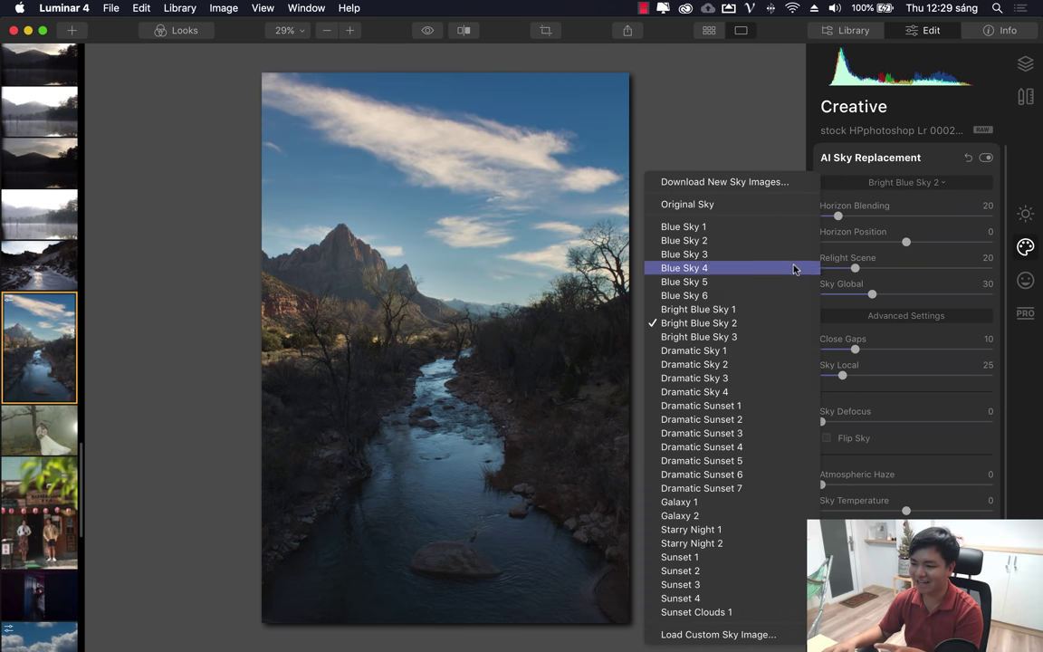
click(739, 351)
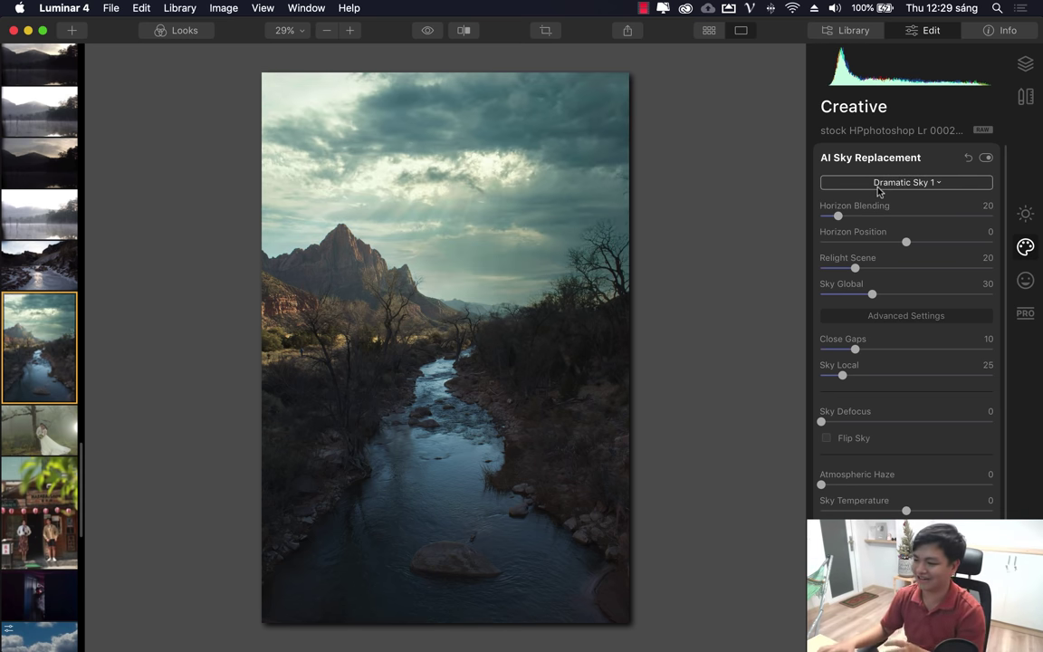
click(878, 185)
click(733, 364)
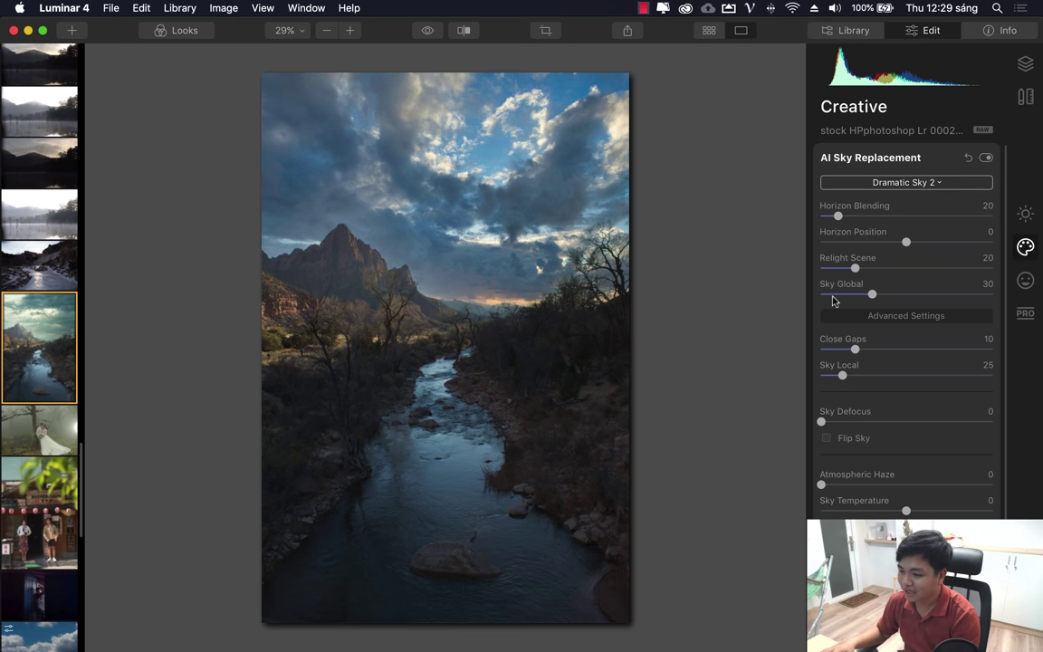
click(711, 404)
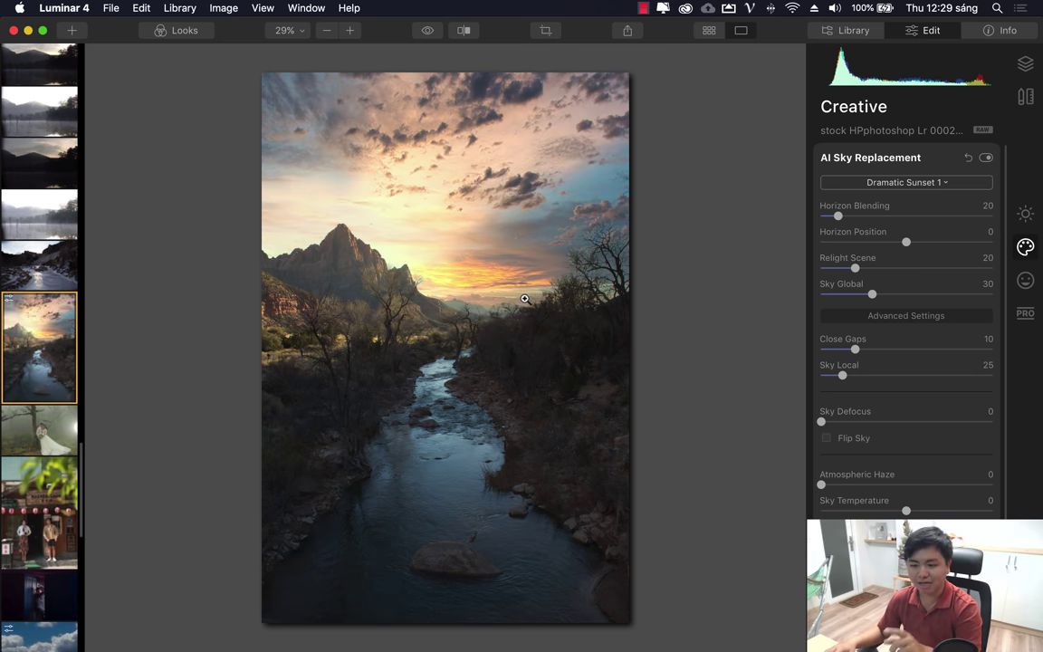
click(899, 182)
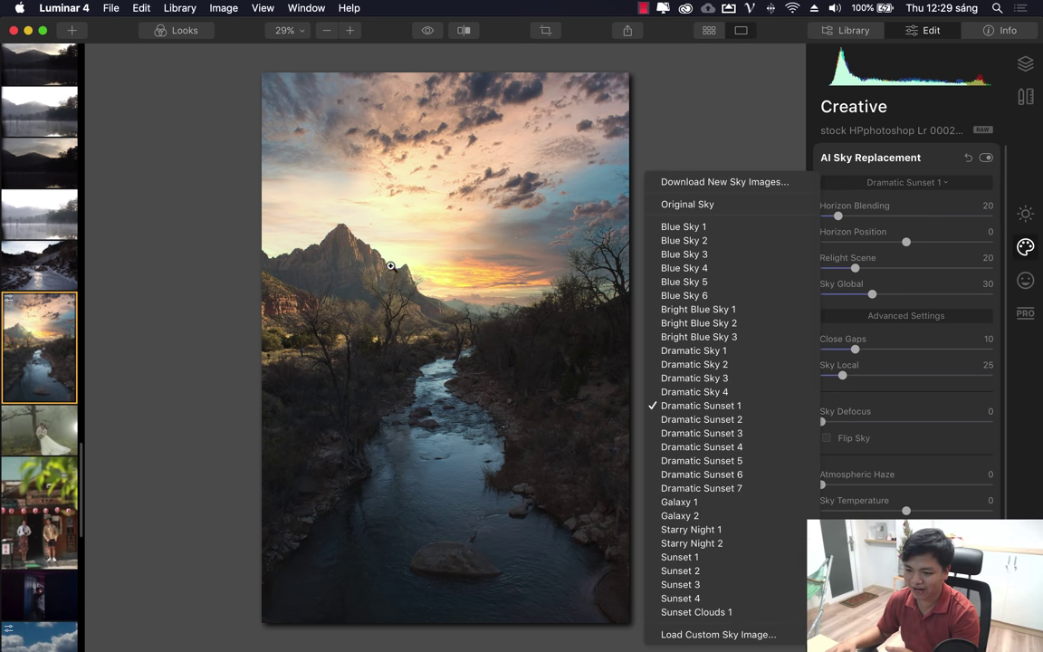
Close the sky list and toggle sky replacement off and on to compare before and after.
click(987, 168)
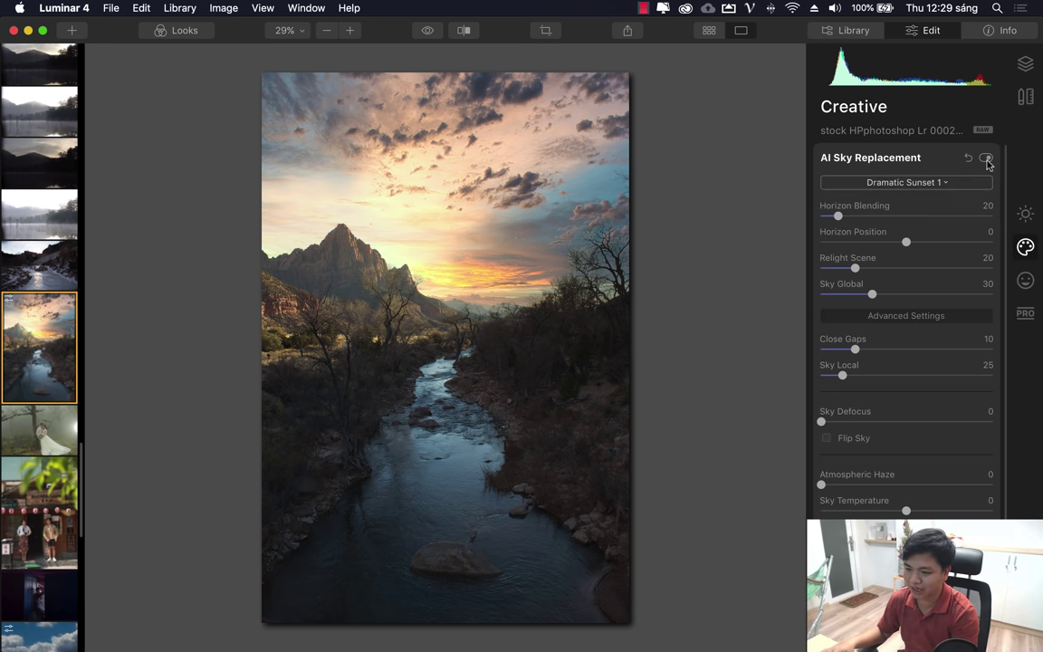
click(986, 158)
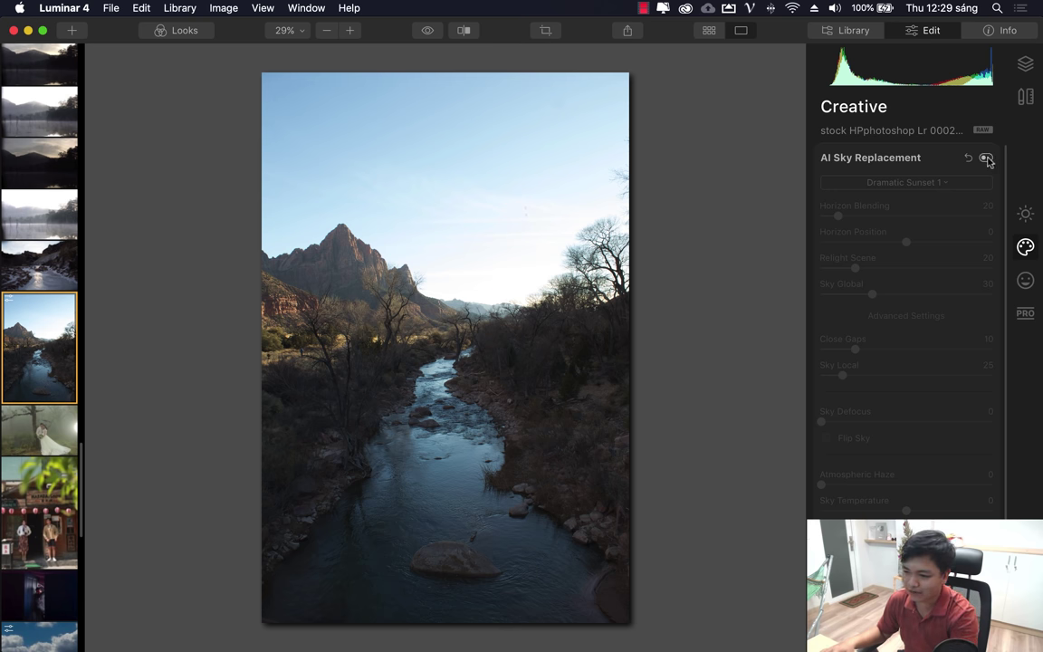
click(986, 159)
click(986, 159)
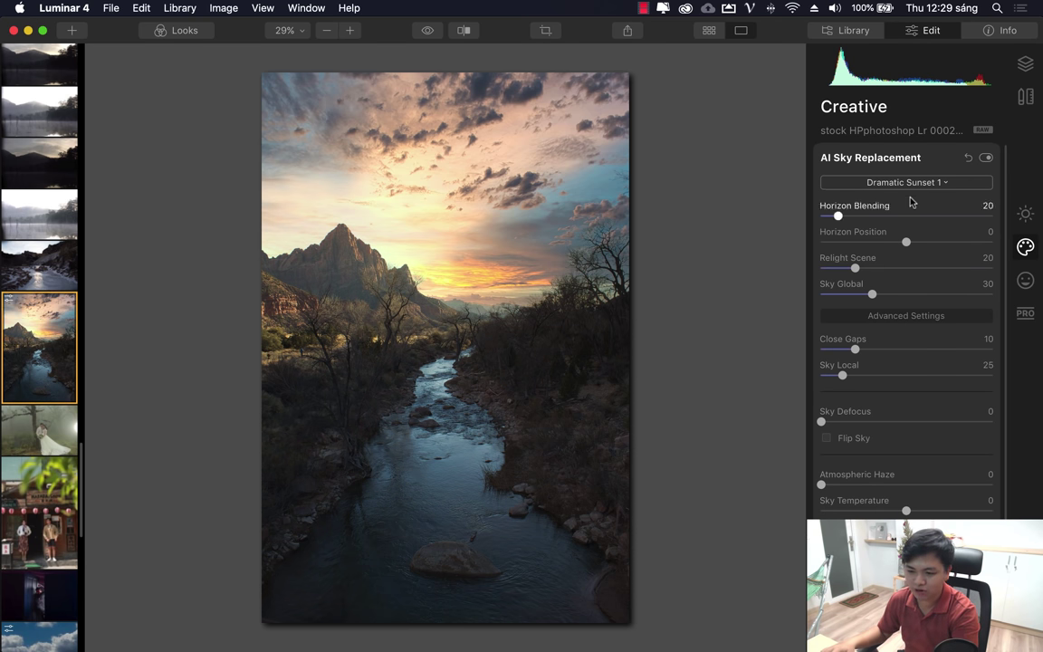
Apply Dramatic Sunset 4, then switch the sky to the Galaxy 1 Milky Way.
click(892, 182)
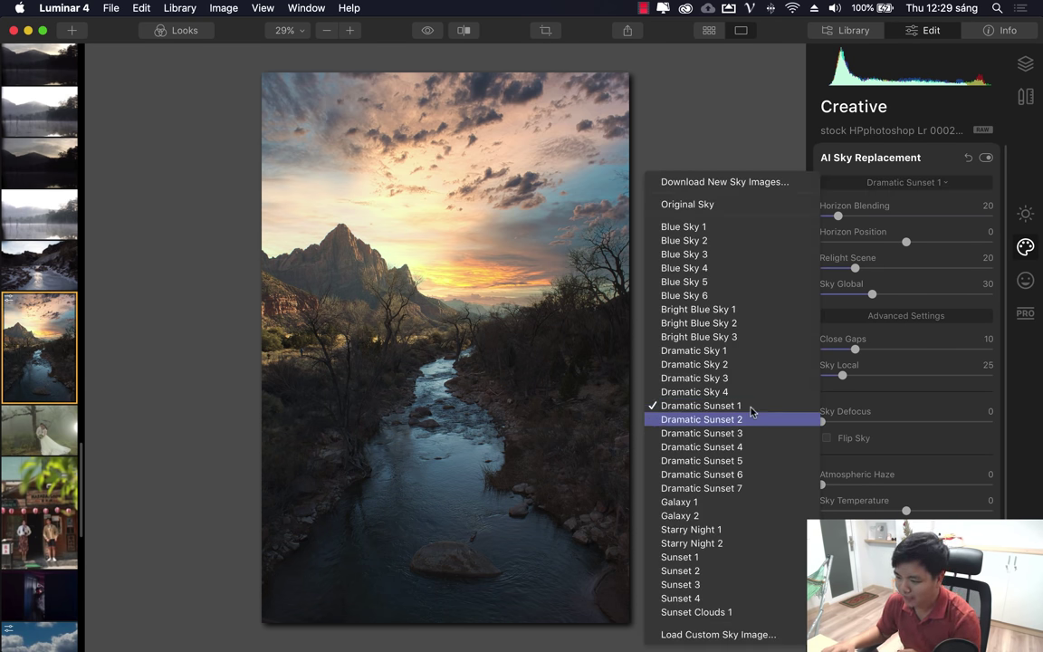
click(739, 448)
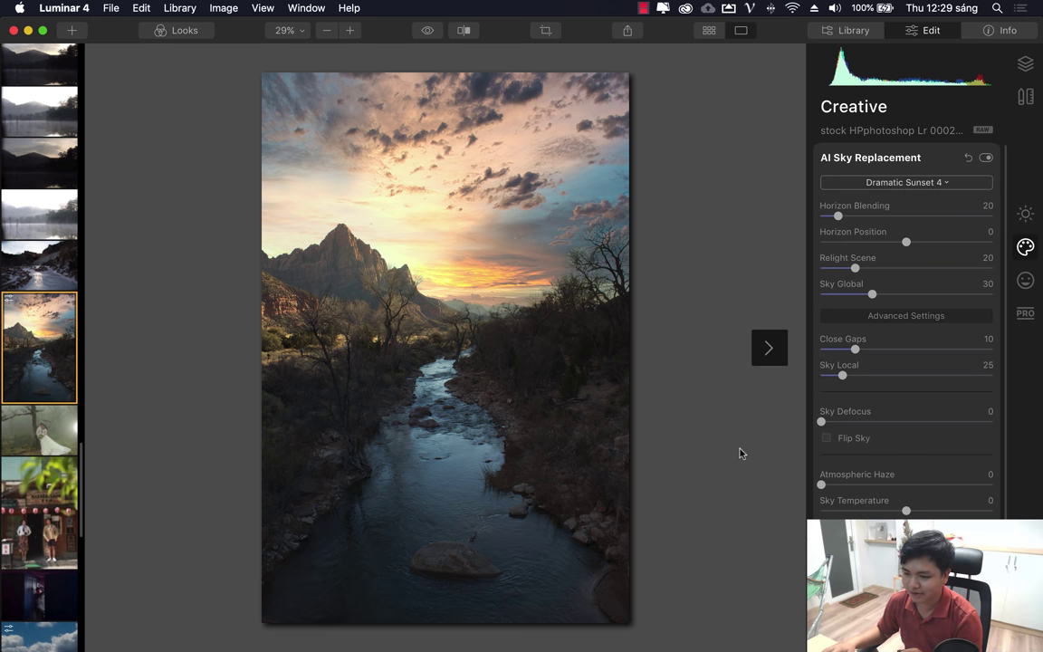
click(927, 186)
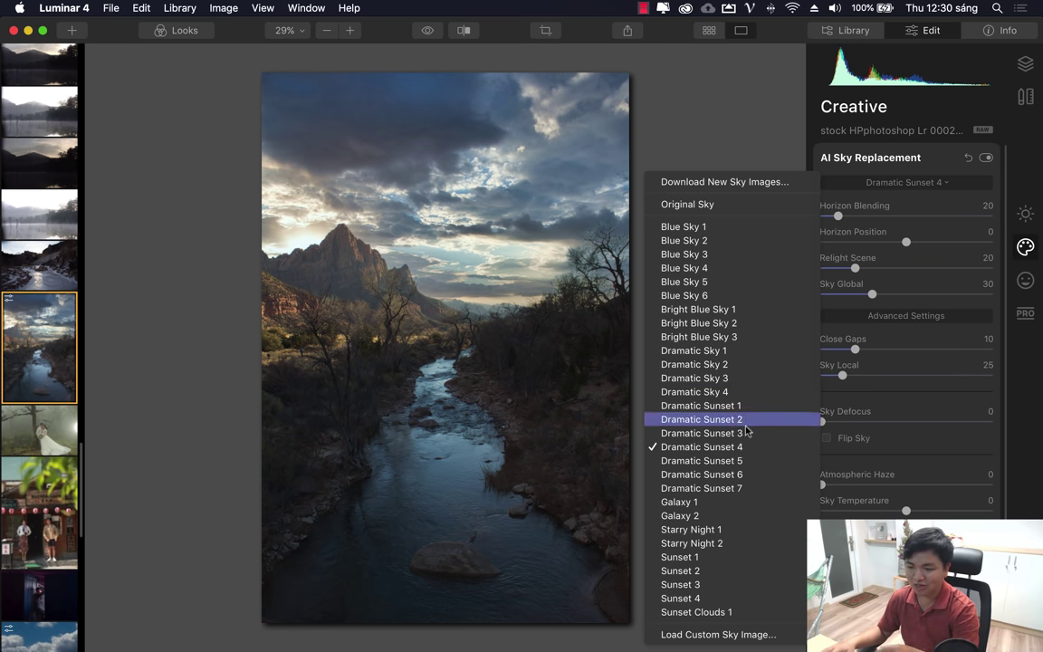
click(703, 504)
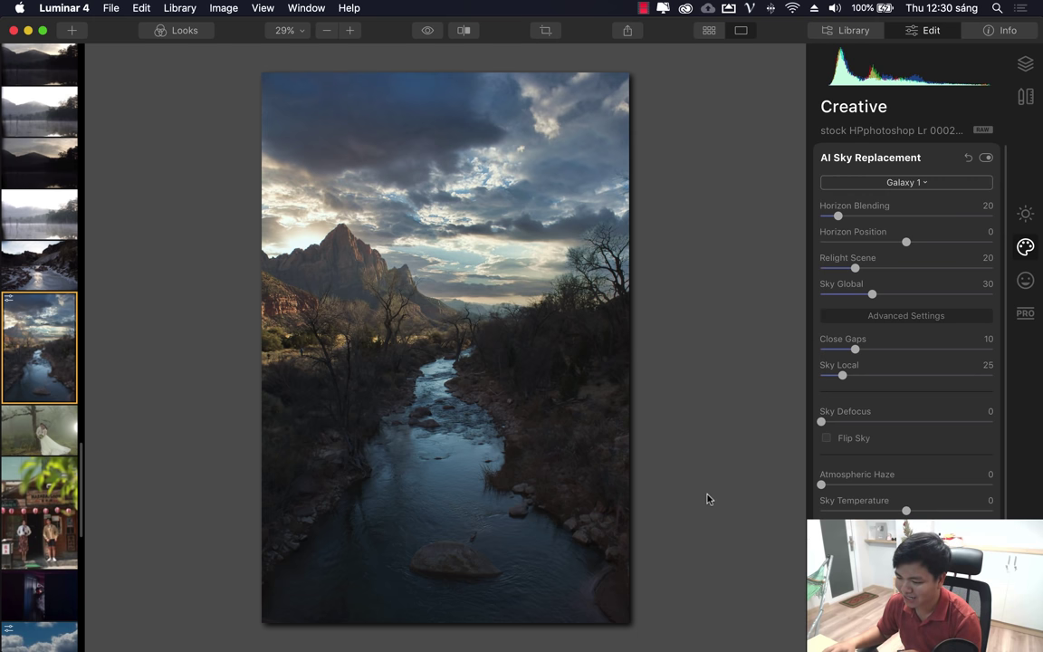
Try the Starry Night 1 and Sunset 2 replacement skies.
click(912, 184)
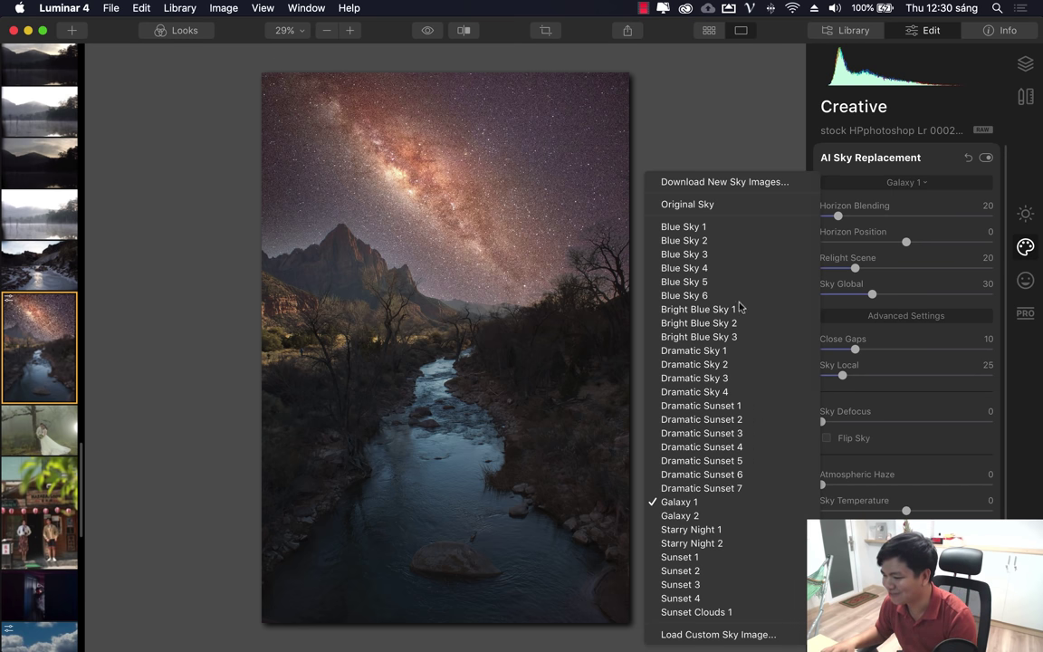
click(711, 531)
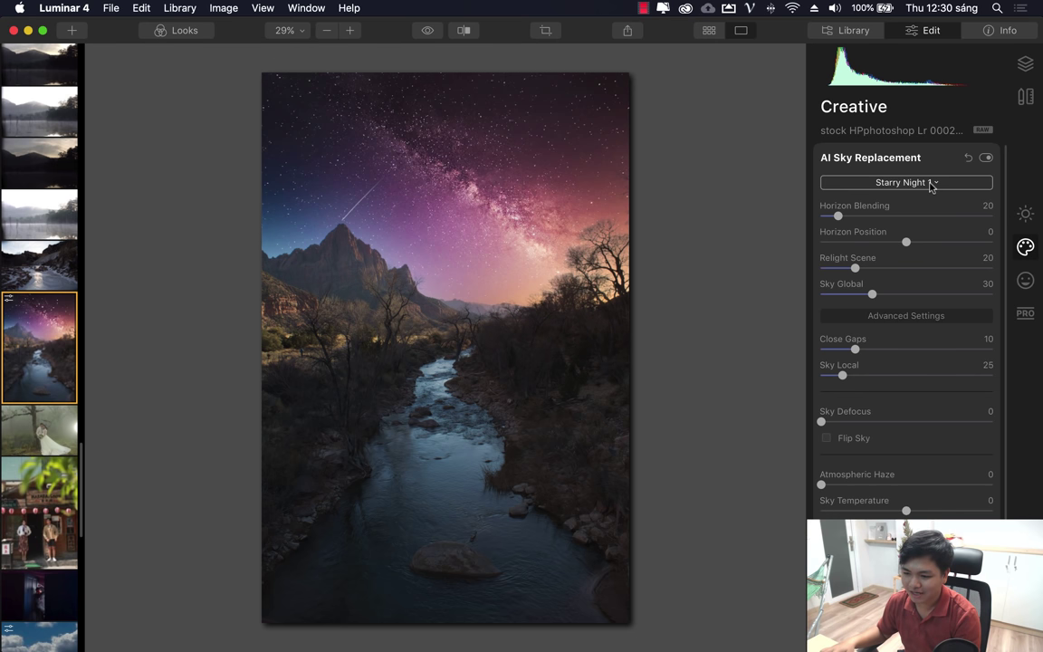
click(930, 185)
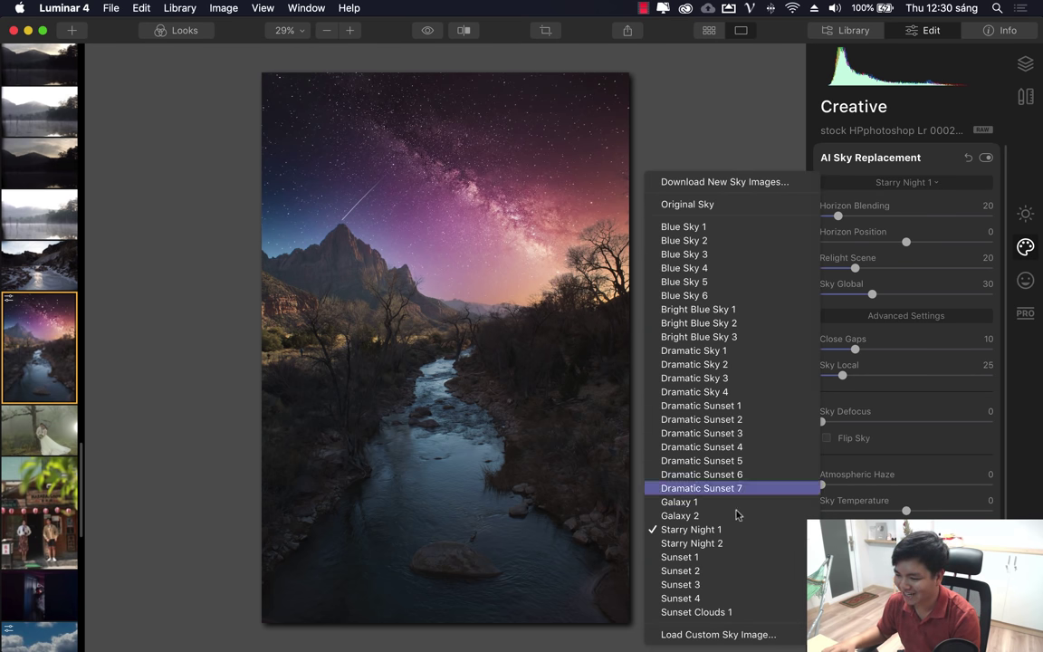
click(725, 570)
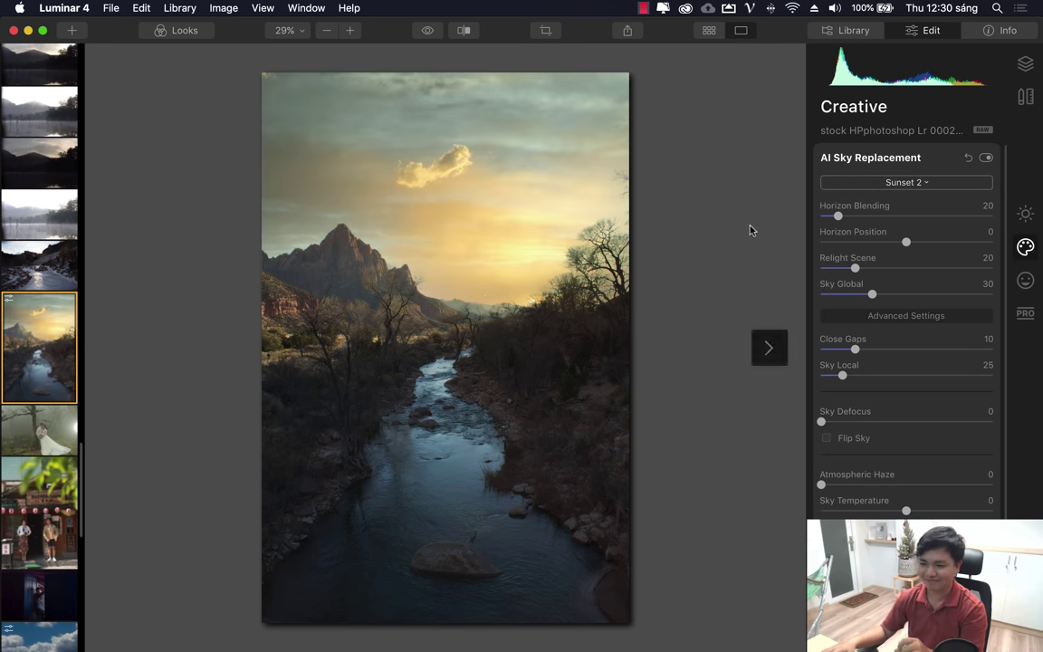
Restore the Original Sky, then reopen and close the sky list without changes.
click(901, 182)
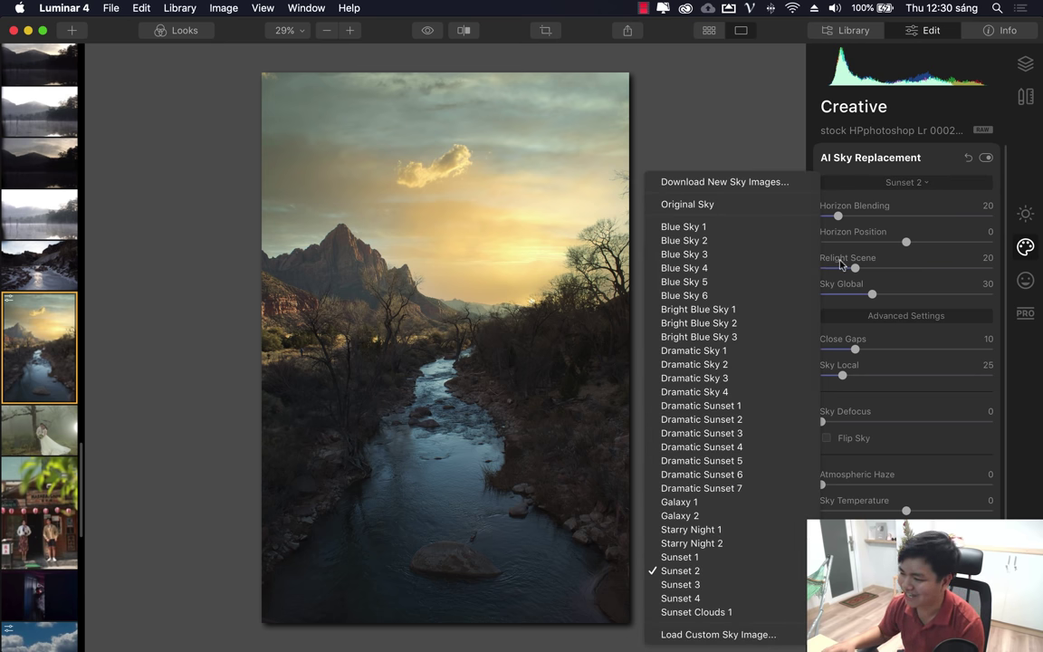
click(702, 205)
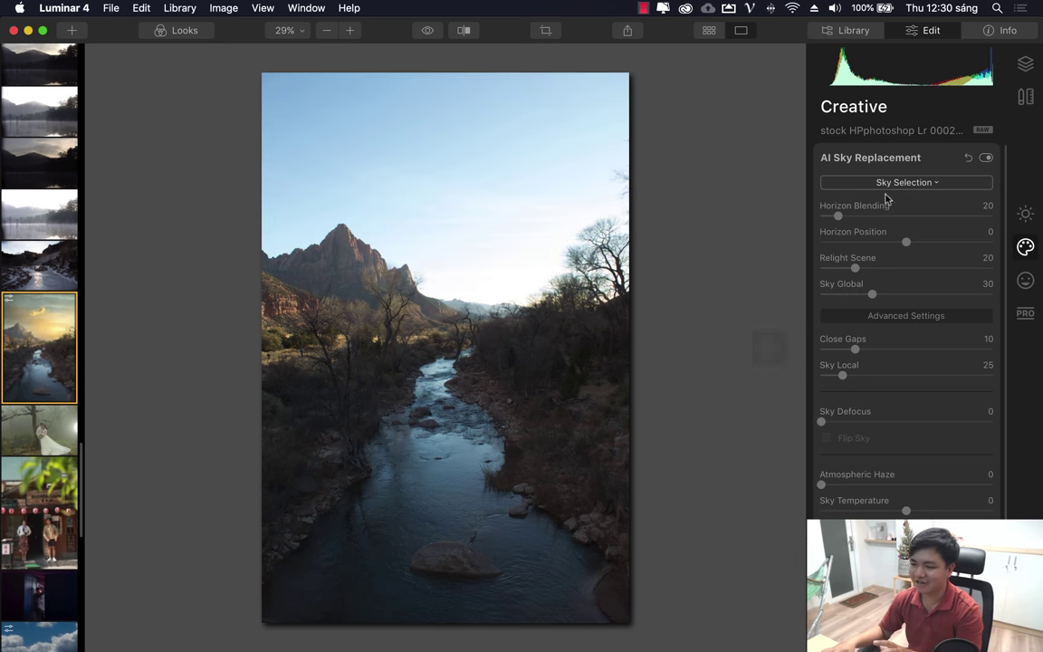
key(space)
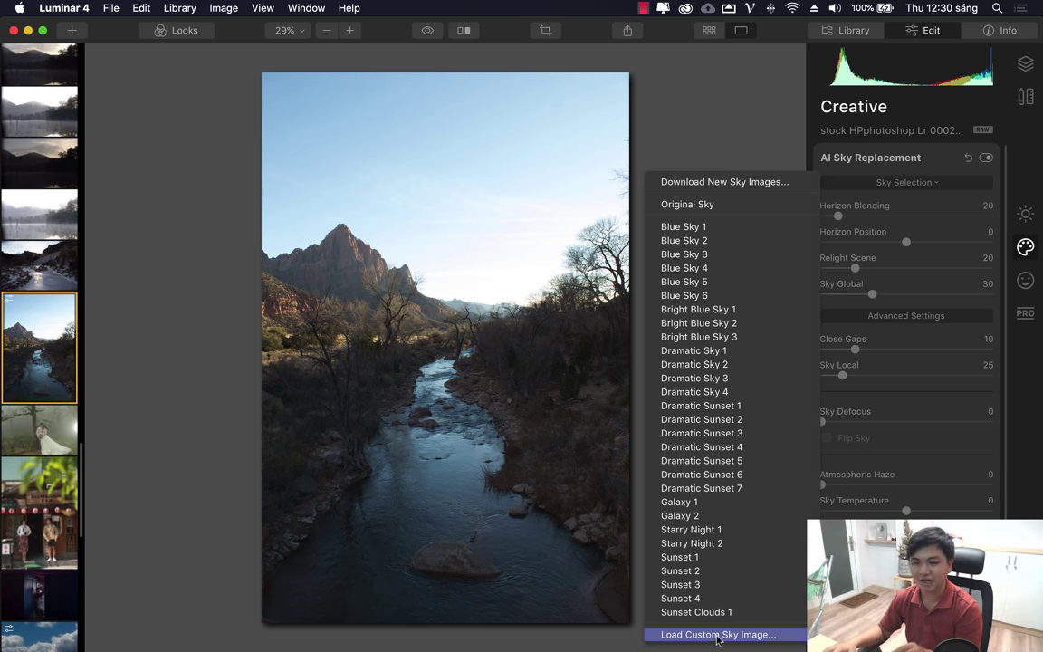
click(689, 126)
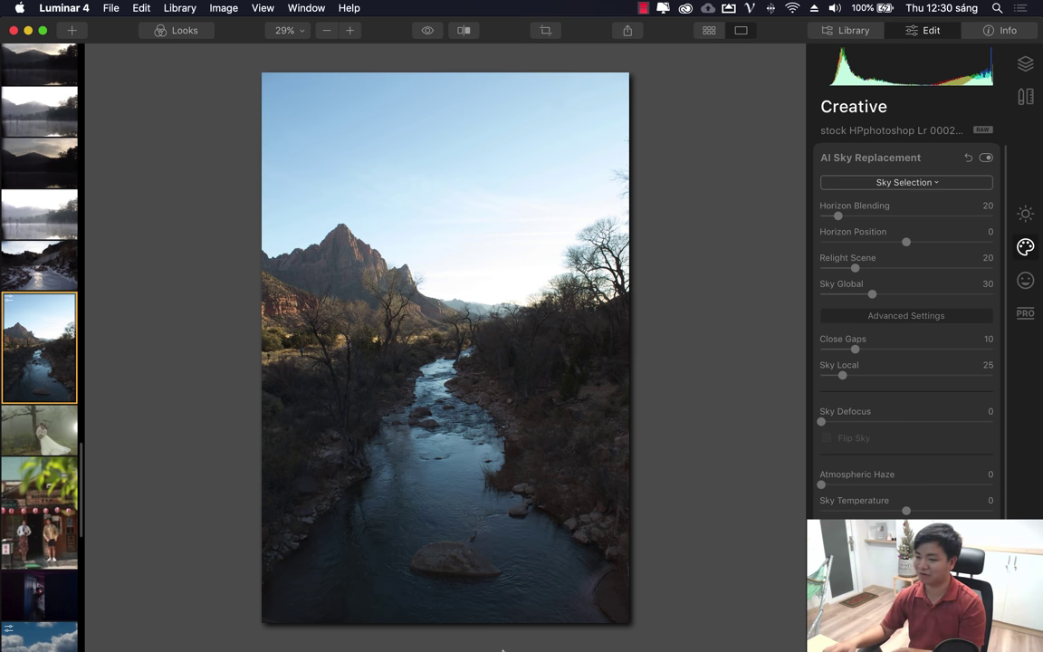
mouse_move(278, 623)
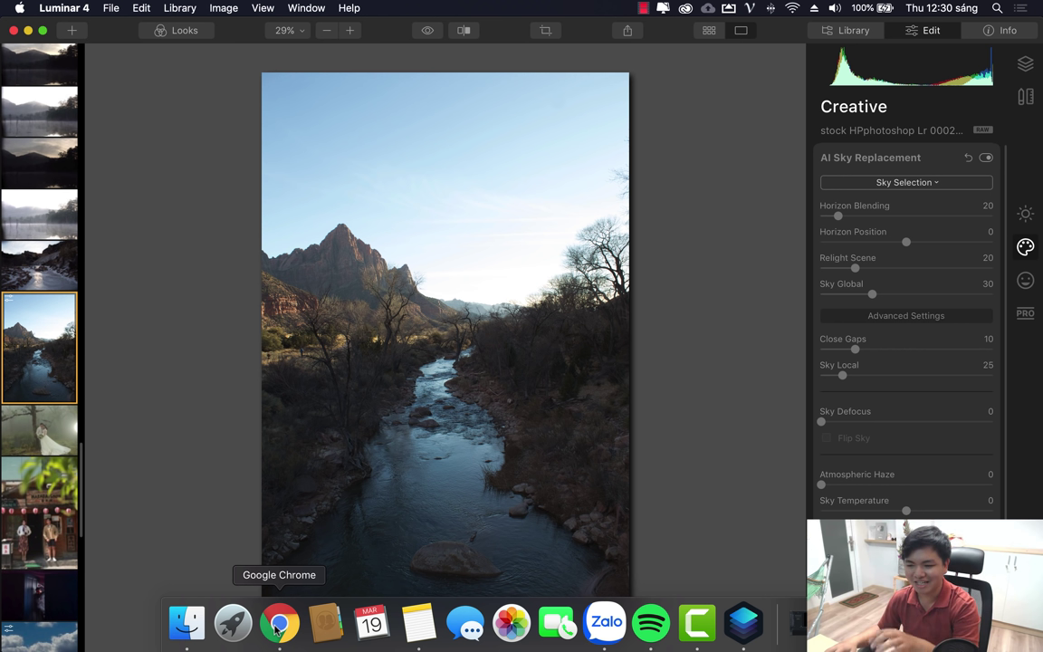
Search Google Images in Chrome for 'sky'.
click(278, 624)
key(ctrl+Tab)
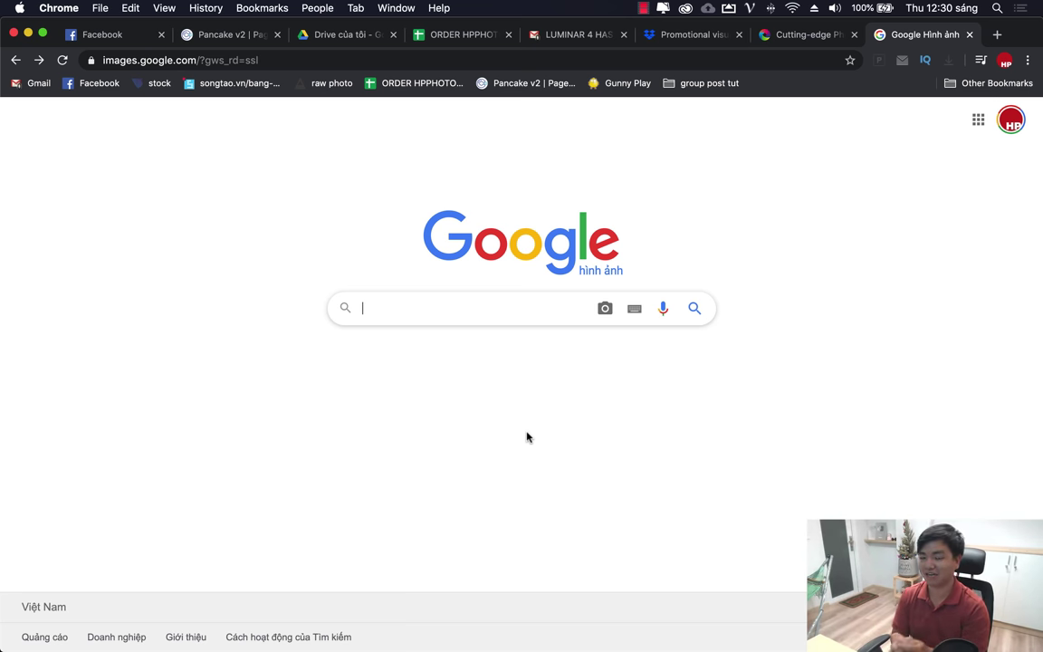
text(s)
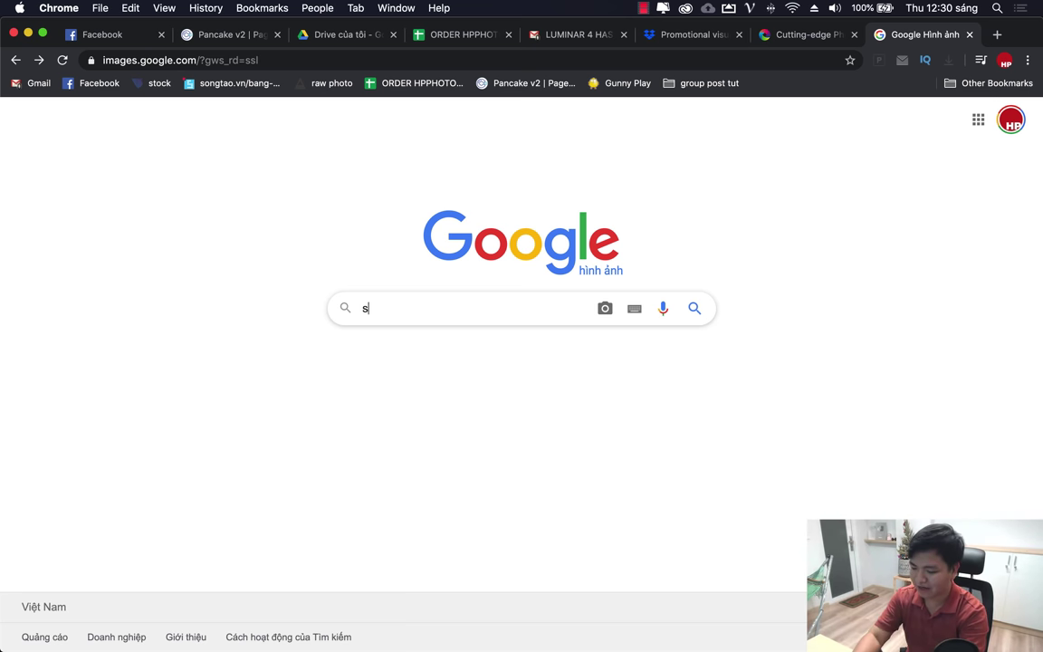
text(ky)
key(Return)
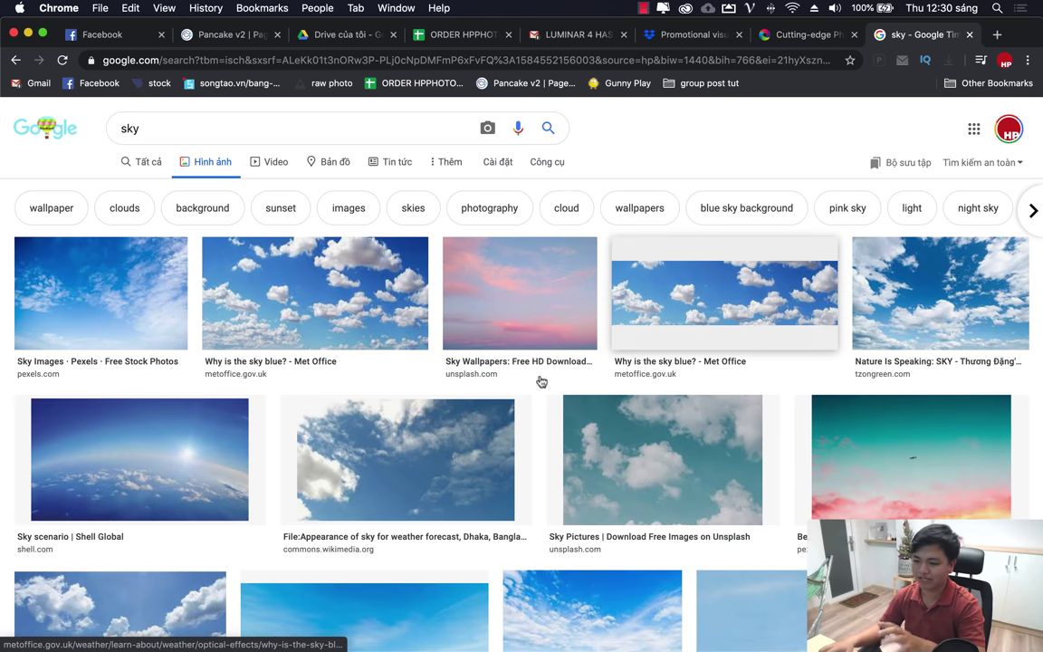
scroll(475, 396, down, 5)
scroll(475, 395, down, 3)
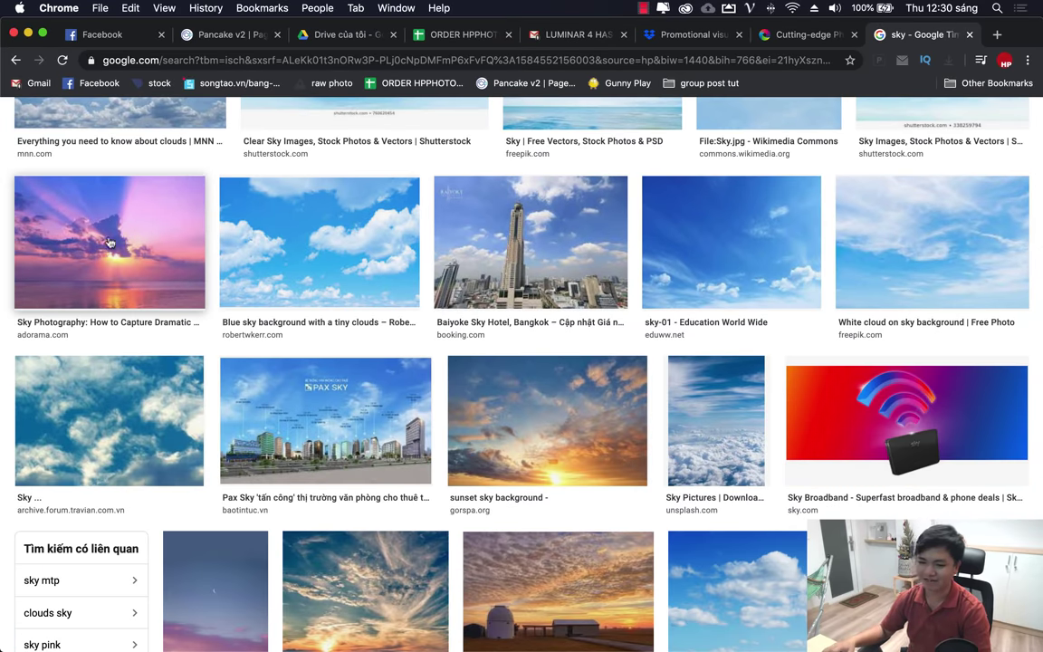
scroll(567, 221, up, 10)
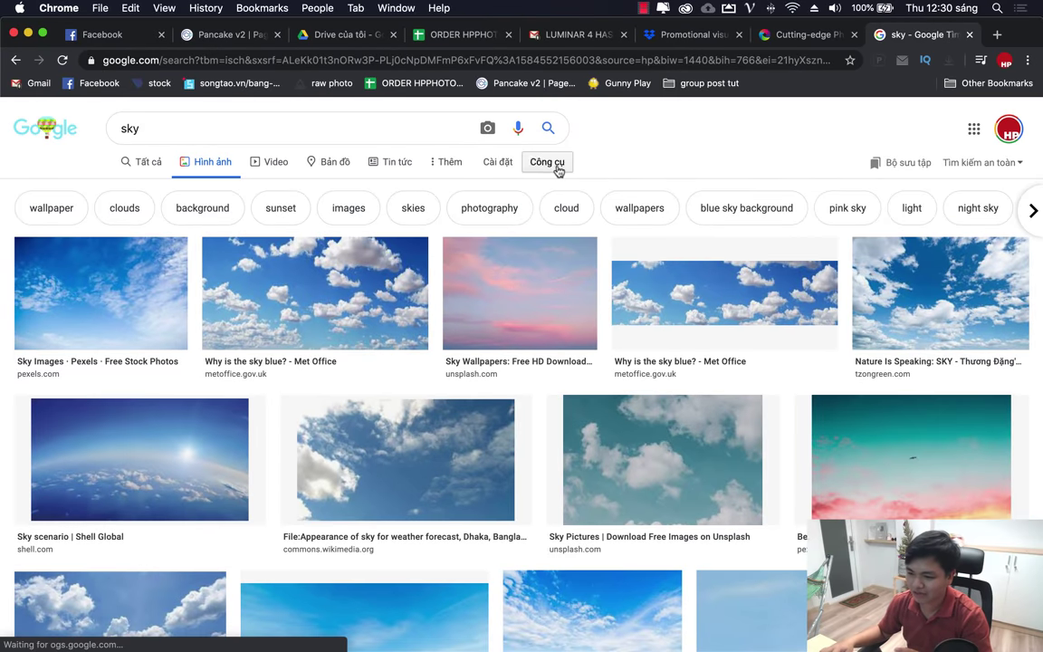
Filter the image results to Large size and scroll through them.
click(546, 164)
click(142, 188)
click(150, 237)
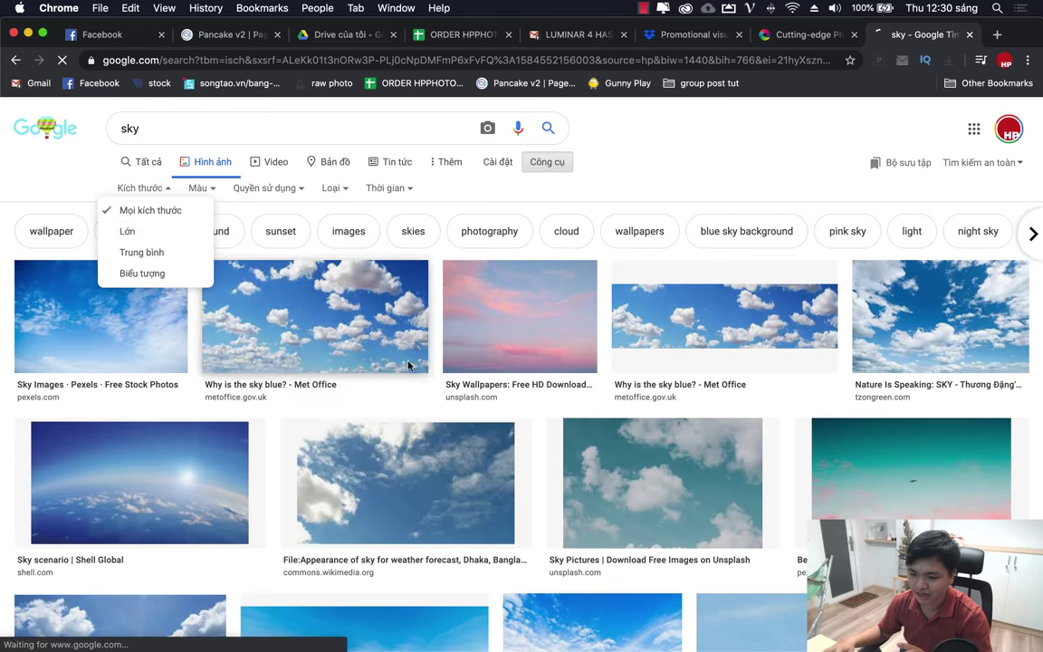
scroll(445, 435, down, 5)
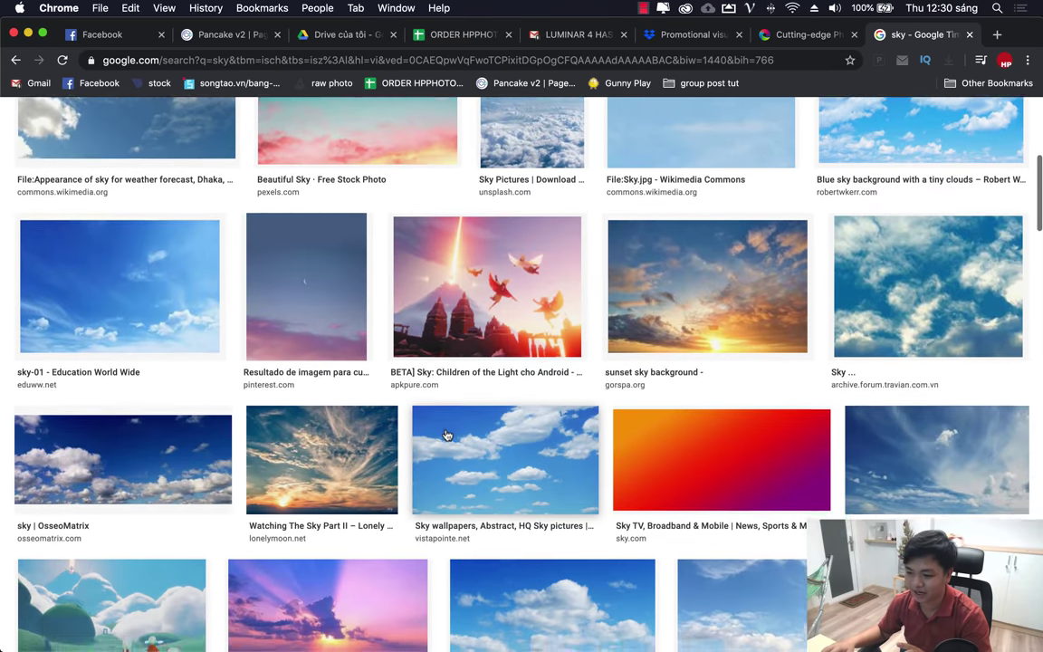
scroll(446, 436, down, 5)
scroll(445, 436, down, 4)
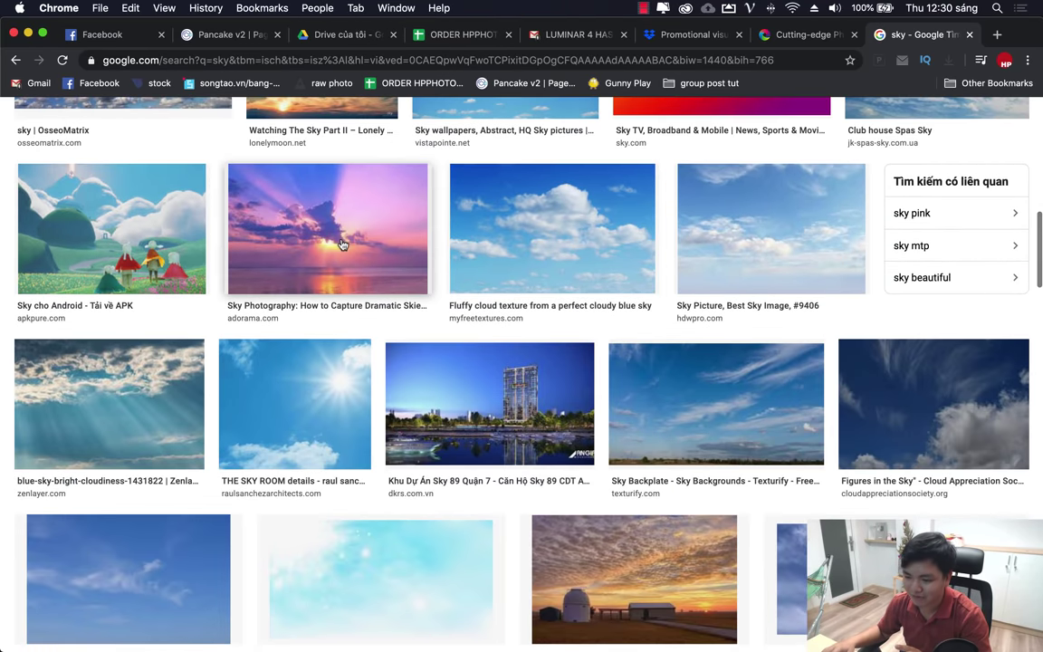
Save the pink-purple sunset sky photo with sun rays to Downloads as a JPEG.
click(308, 221)
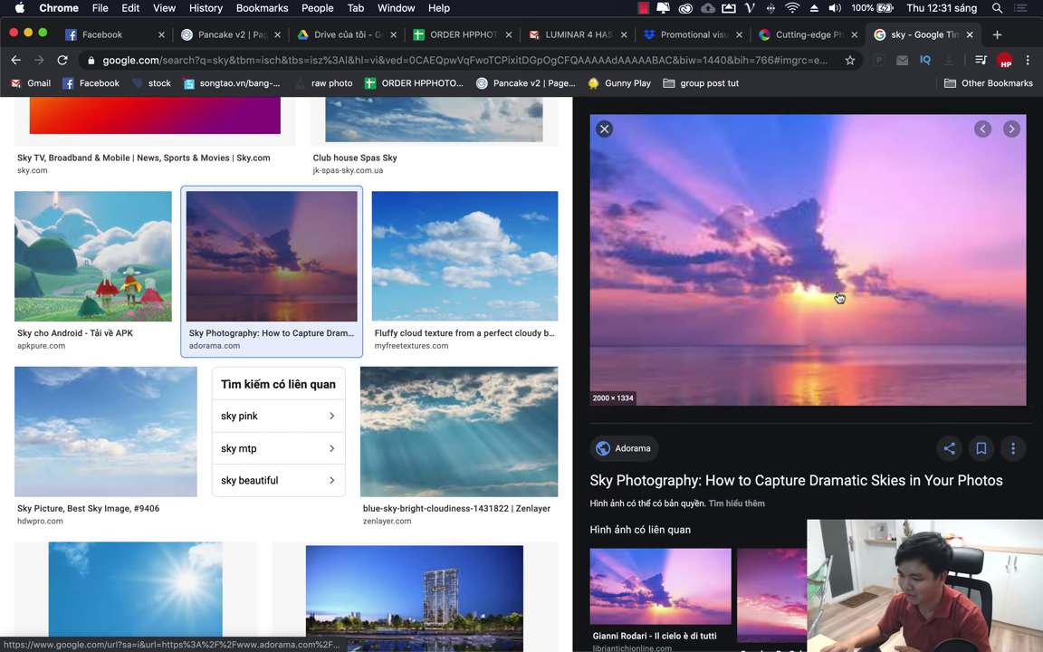
scroll(758, 305, down, 4)
scroll(760, 309, up, 4)
scroll(760, 310, down, 4)
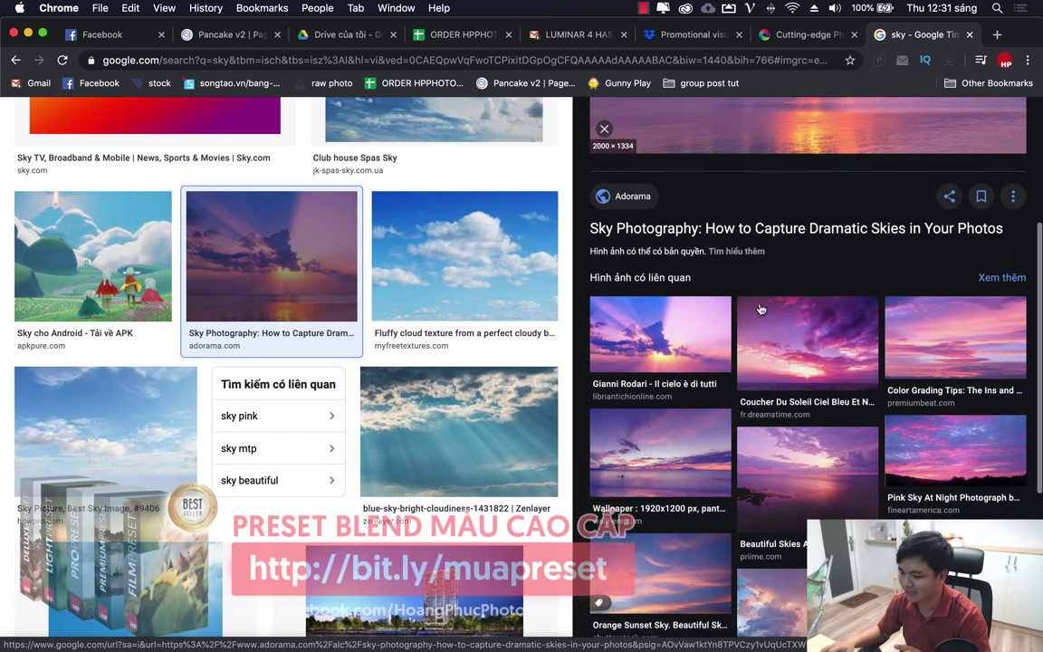
scroll(760, 310, up, 4)
right_click(760, 215)
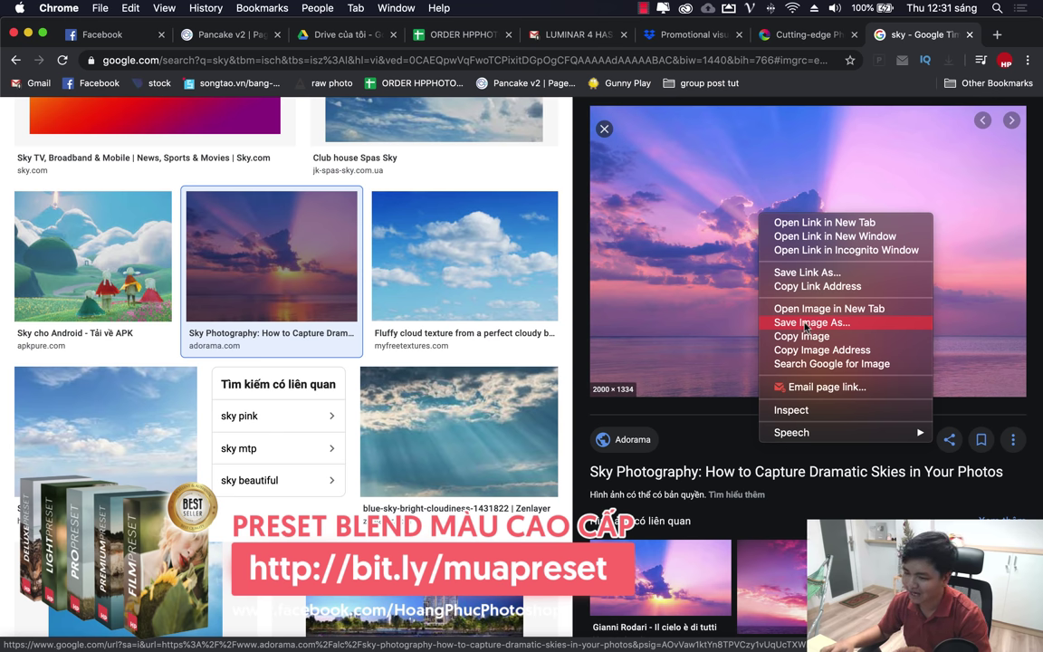
click(805, 322)
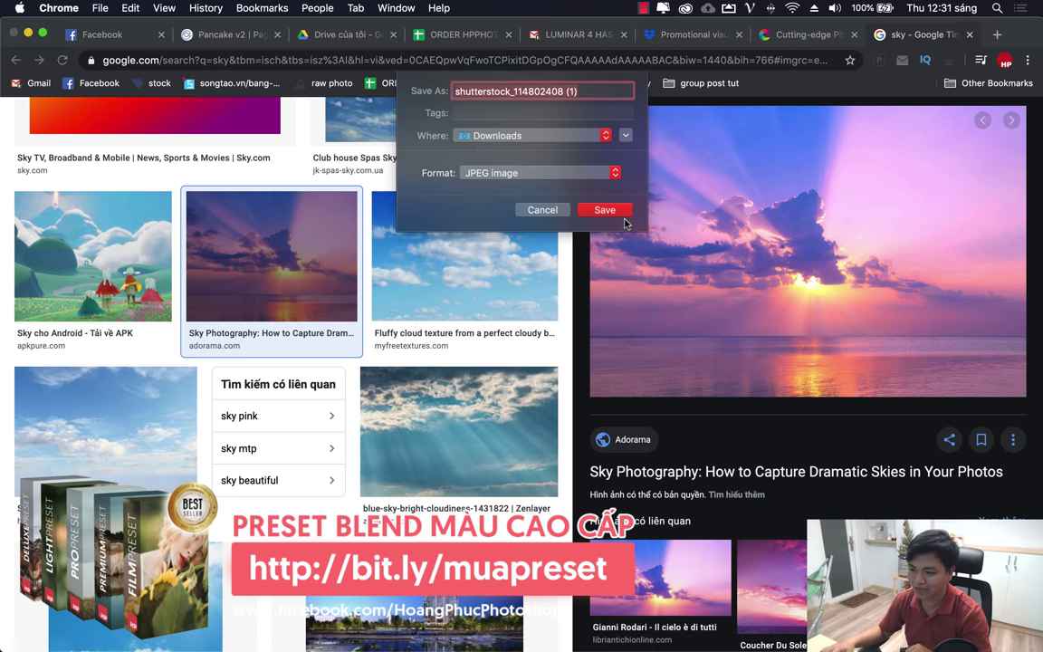
click(604, 186)
mouse_move(697, 644)
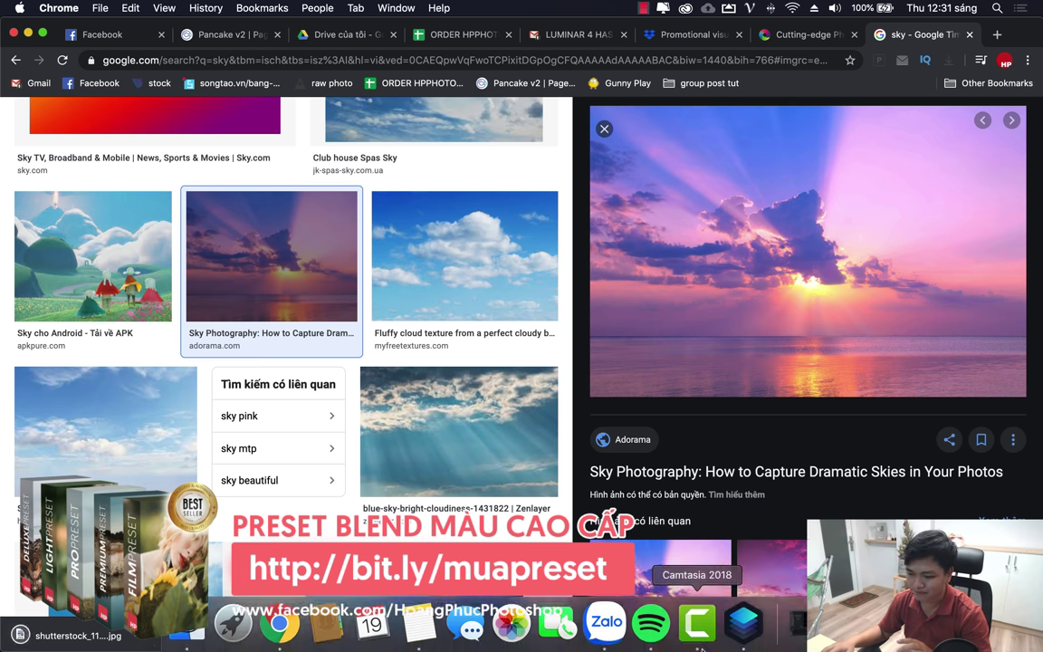
Load the downloaded shutterstock sunset image from Downloads as the river photo's custom sky.
click(740, 623)
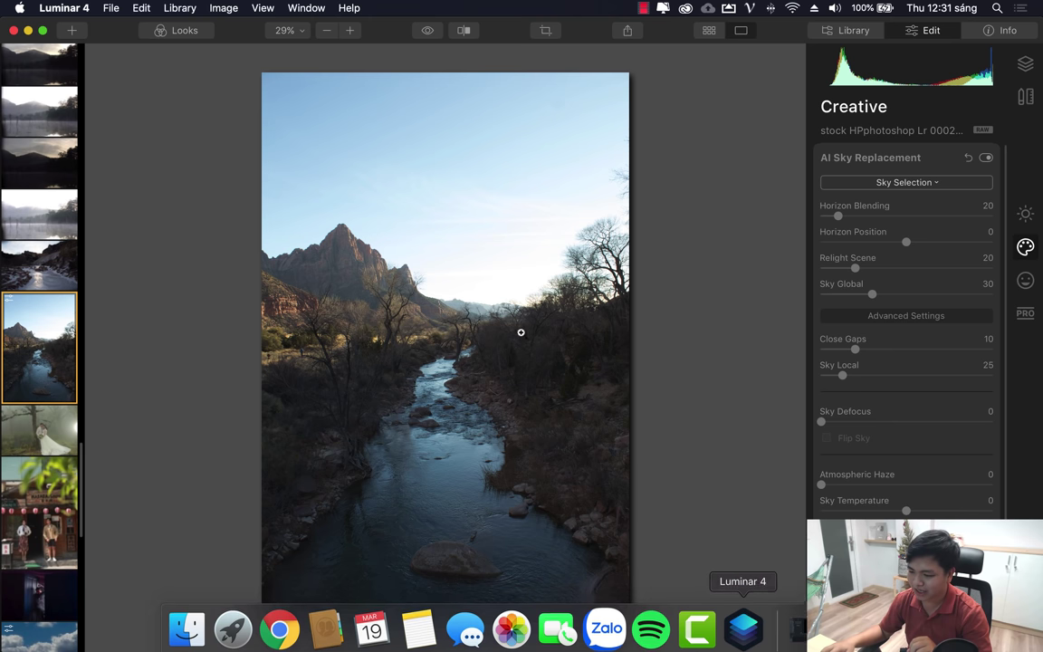
click(903, 183)
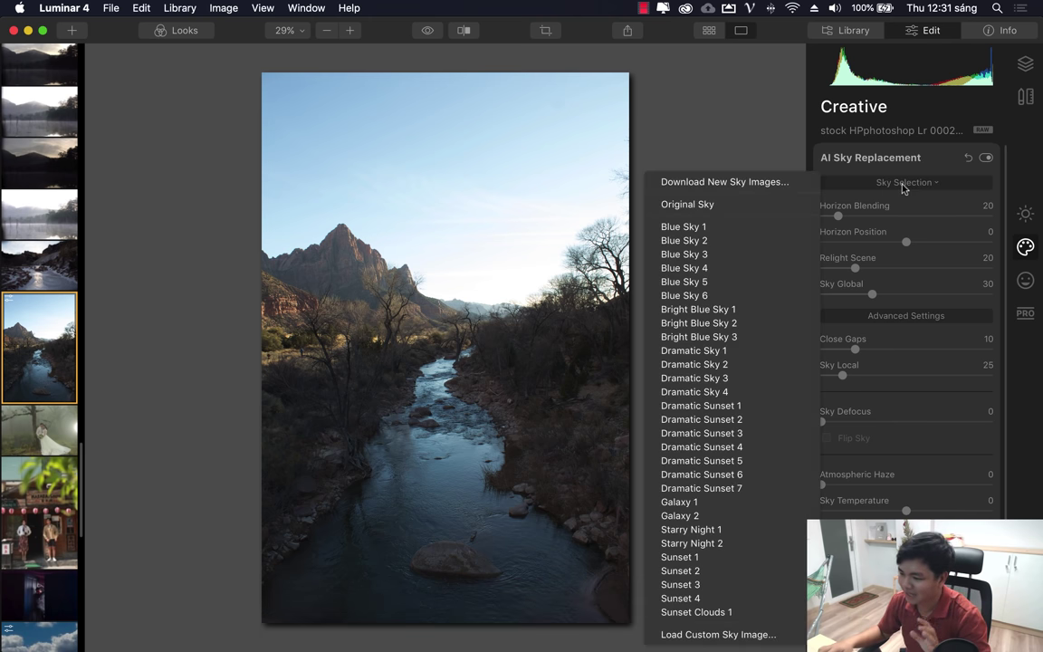
click(697, 635)
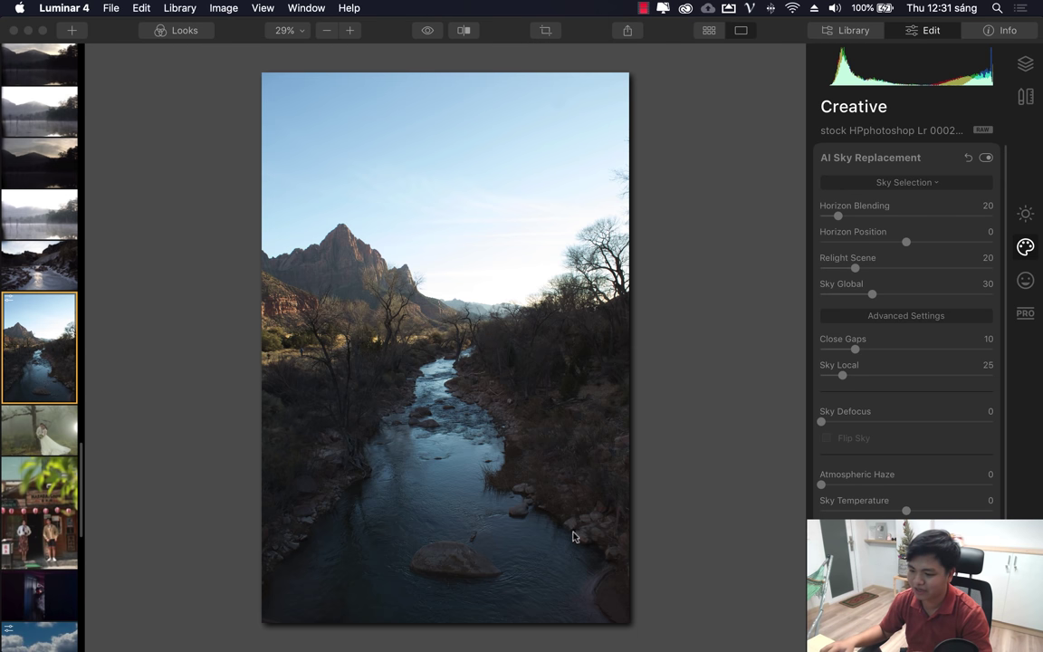
click(271, 189)
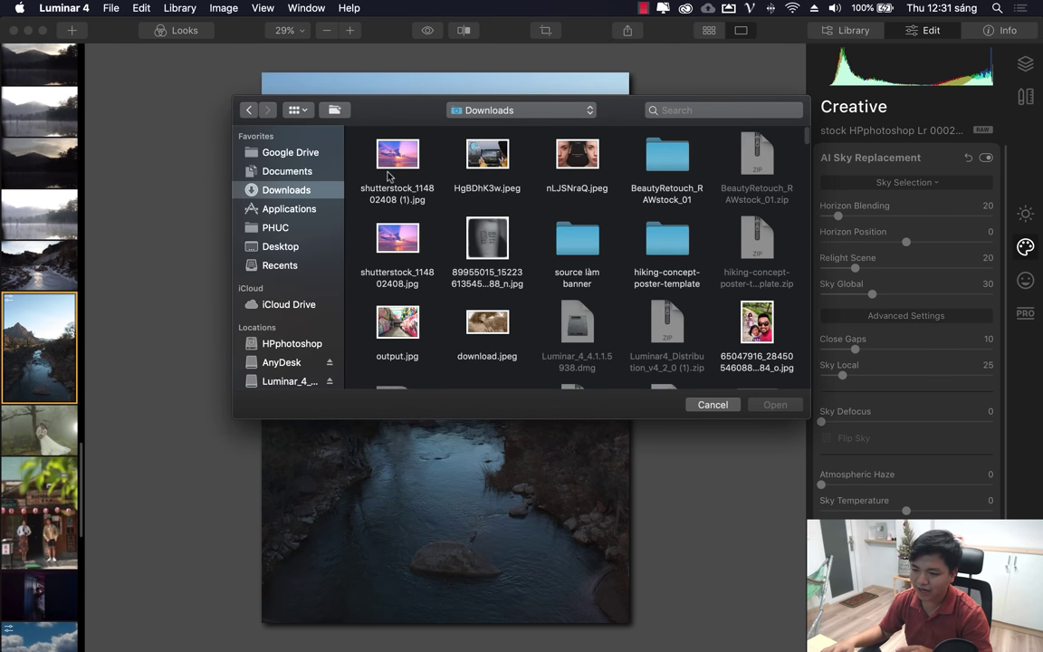
click(396, 158)
click(790, 407)
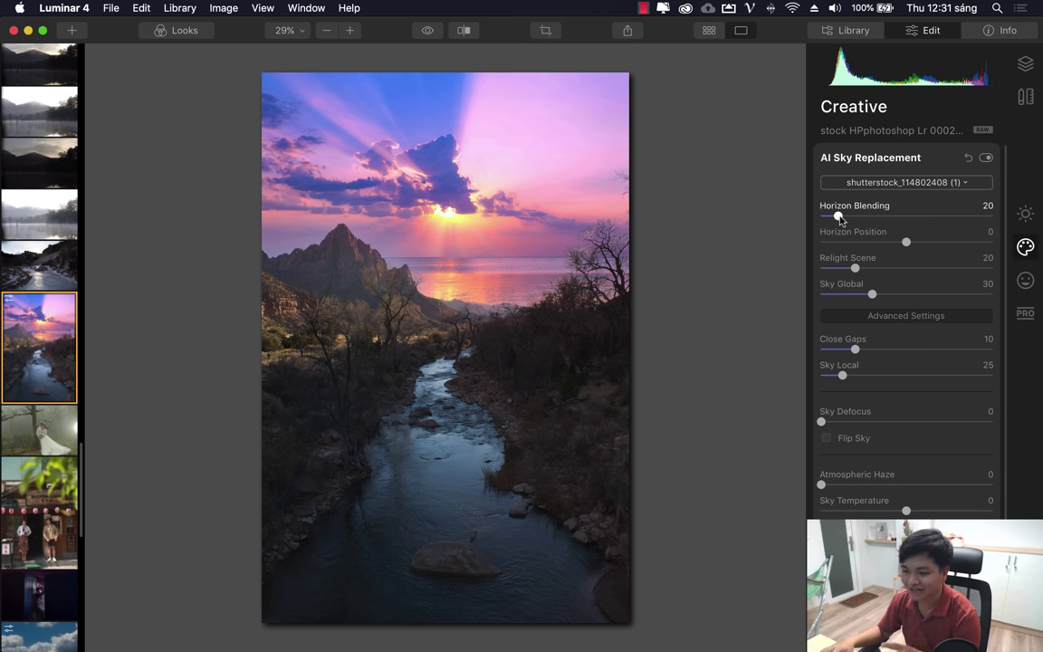
Lower the sunset sky to Horizon Position -31, with Sky Global 31 and Relight Scene 99.
mouse_move(839, 218)
mouse_down()
mouse_move(852, 219)
mouse_move(839, 219)
mouse_up()
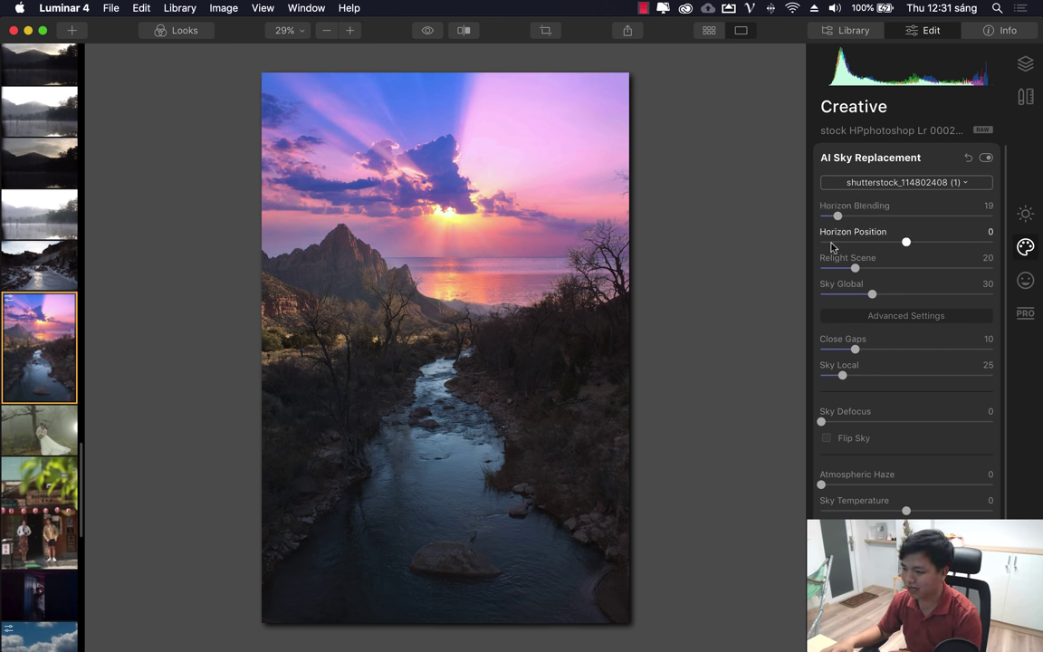
mouse_move(906, 243)
mouse_down()
mouse_move(929, 243)
mouse_move(867, 245)
mouse_move(888, 242)
mouse_up()
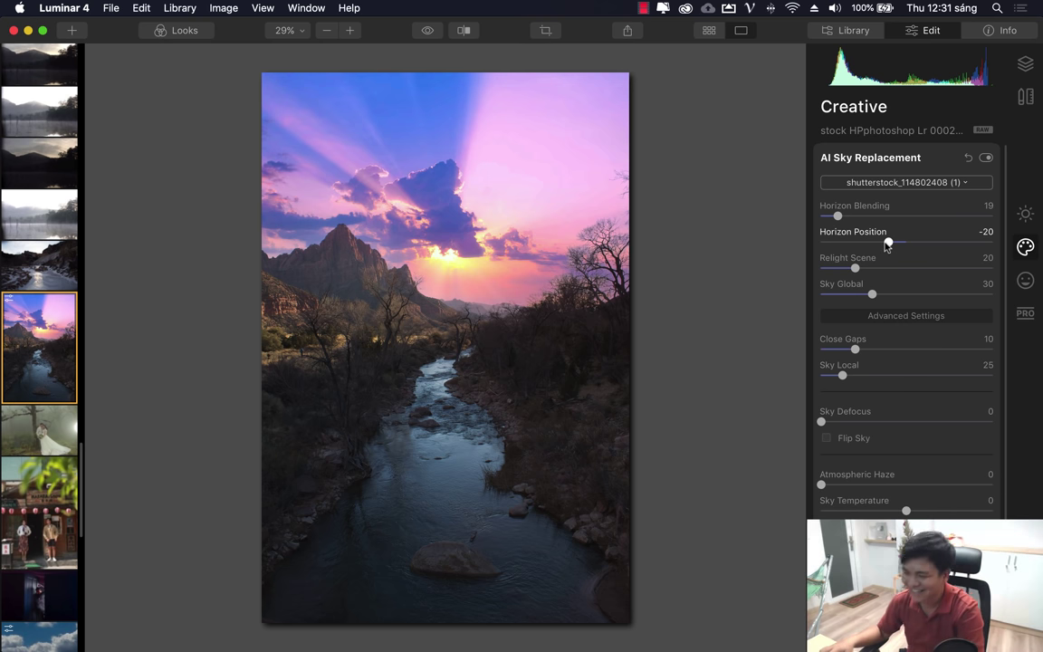
drag(888, 242, 892, 243)
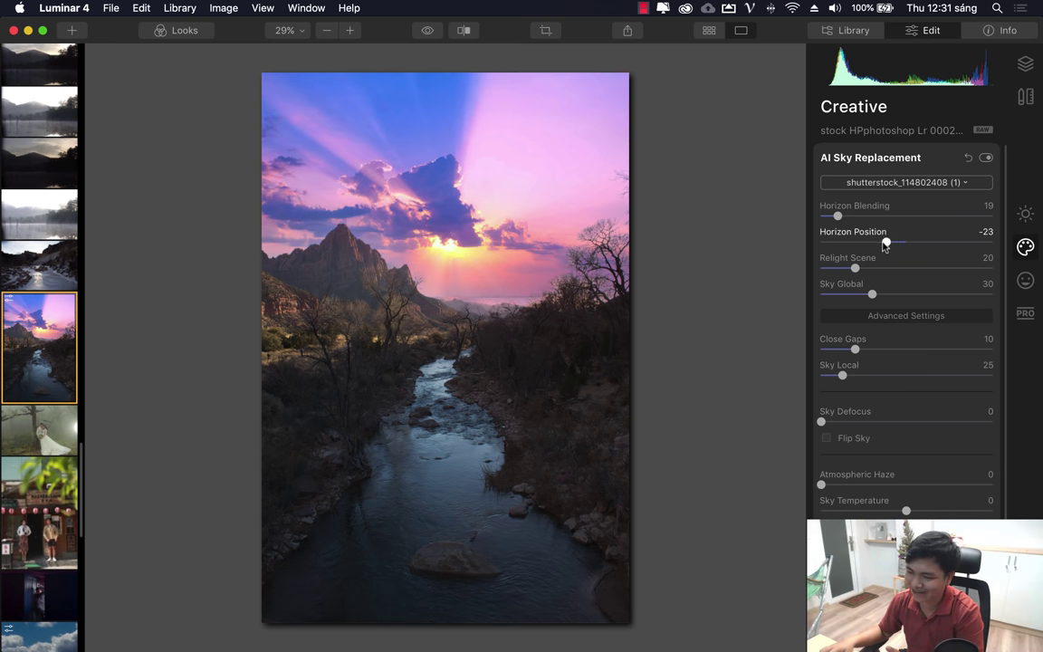
drag(880, 246, 877, 249)
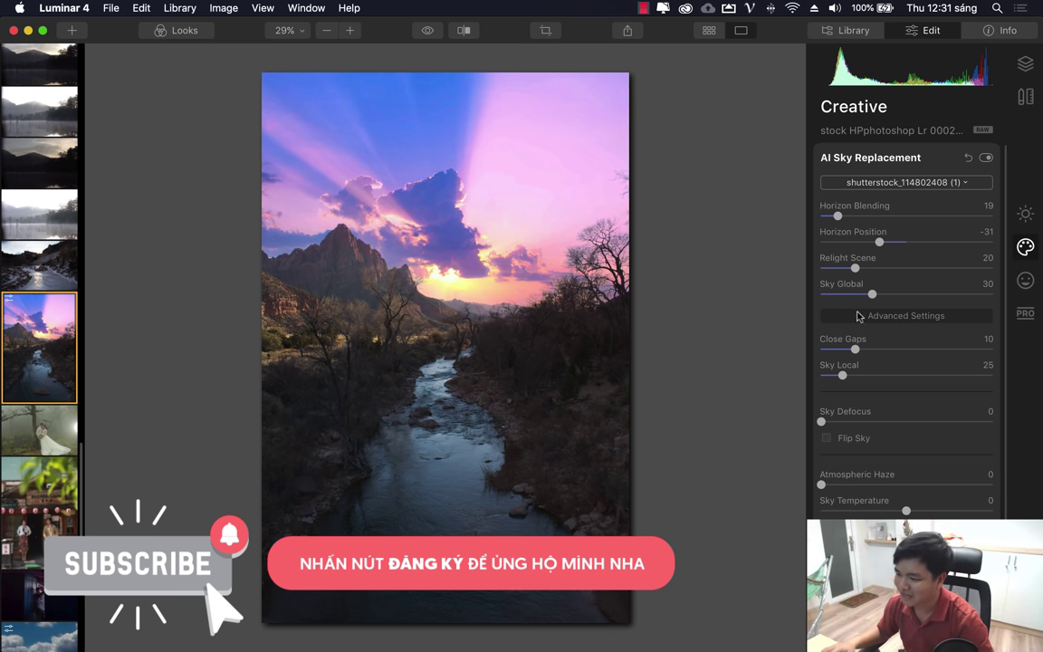
mouse_move(873, 295)
mouse_down()
mouse_move(916, 295)
mouse_move(865, 296)
mouse_move(876, 299)
mouse_up()
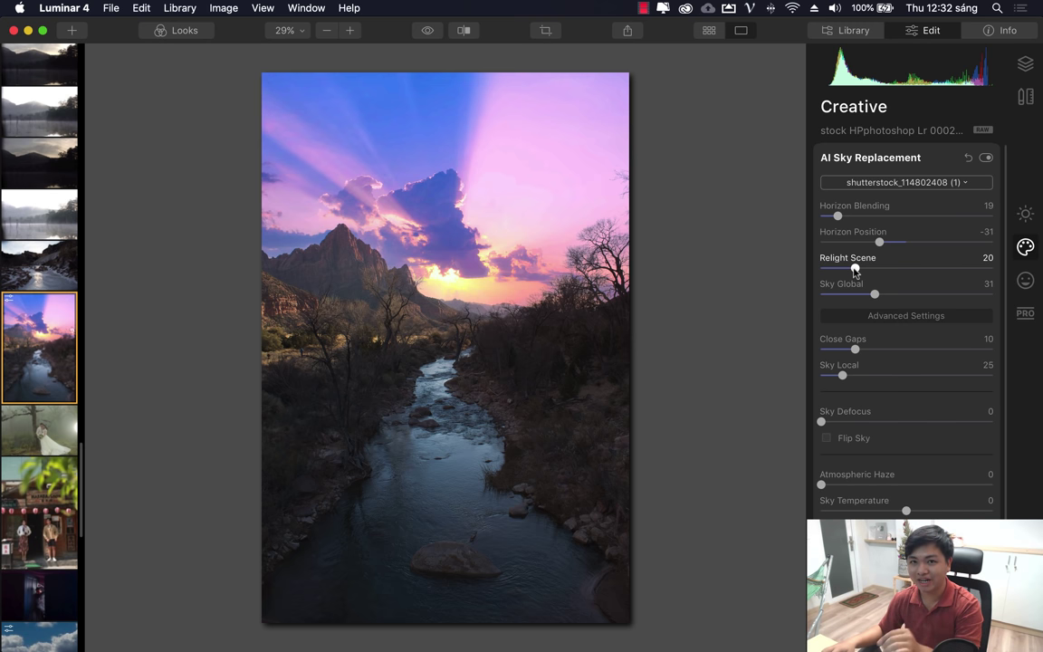
drag(855, 270, 994, 269)
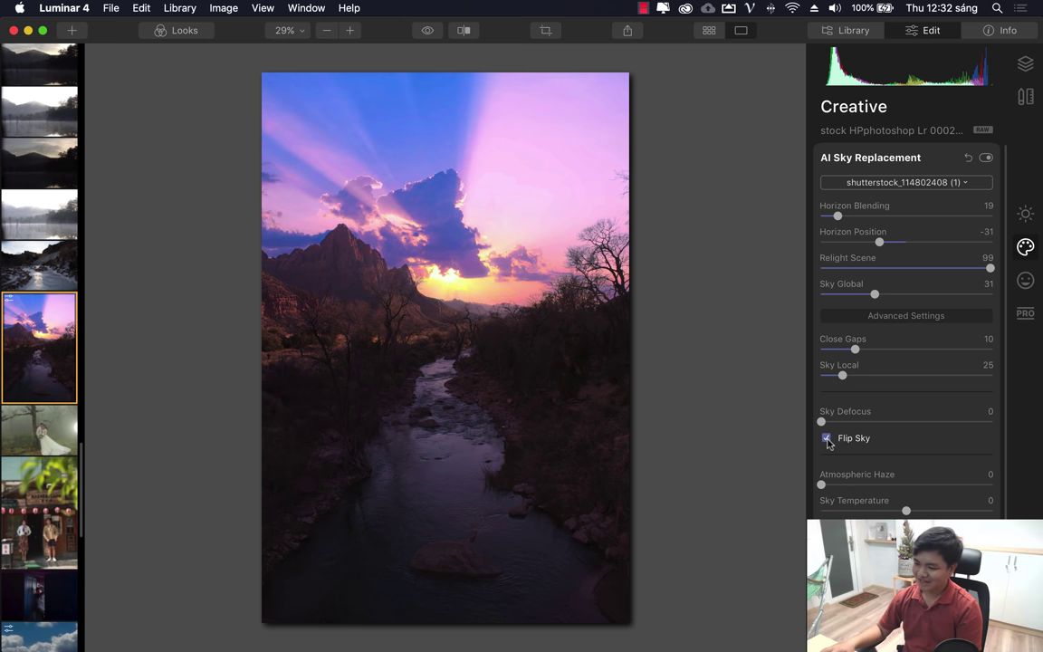
Unflip the sky, set Sky Local to 29, reduce Close Gaps, and raise Horizon Blending to 82.
click(827, 440)
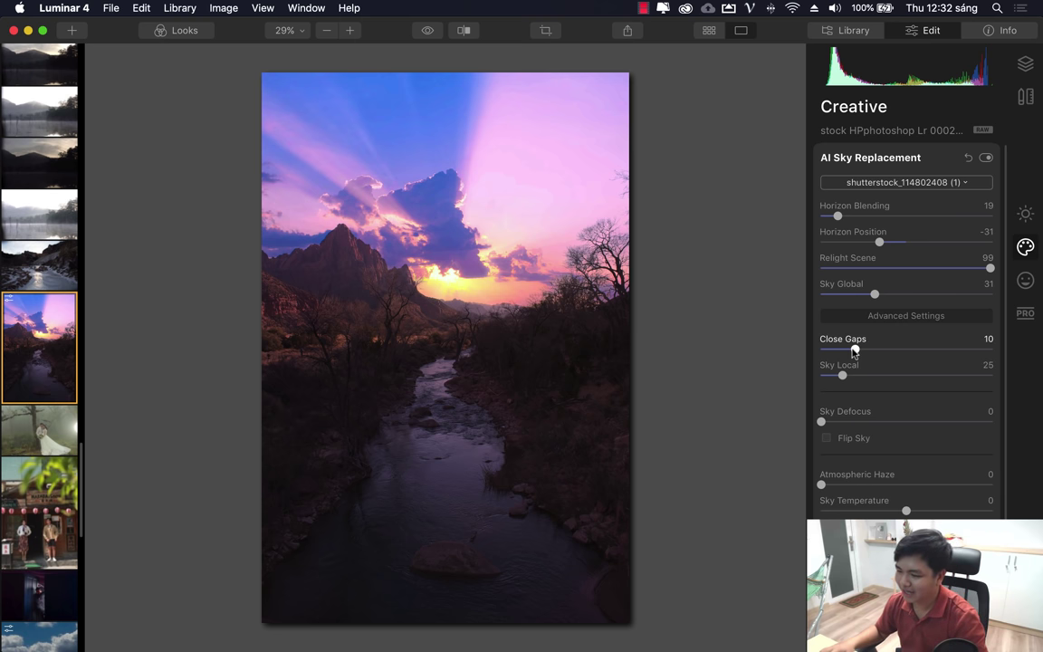
drag(855, 349, 923, 351)
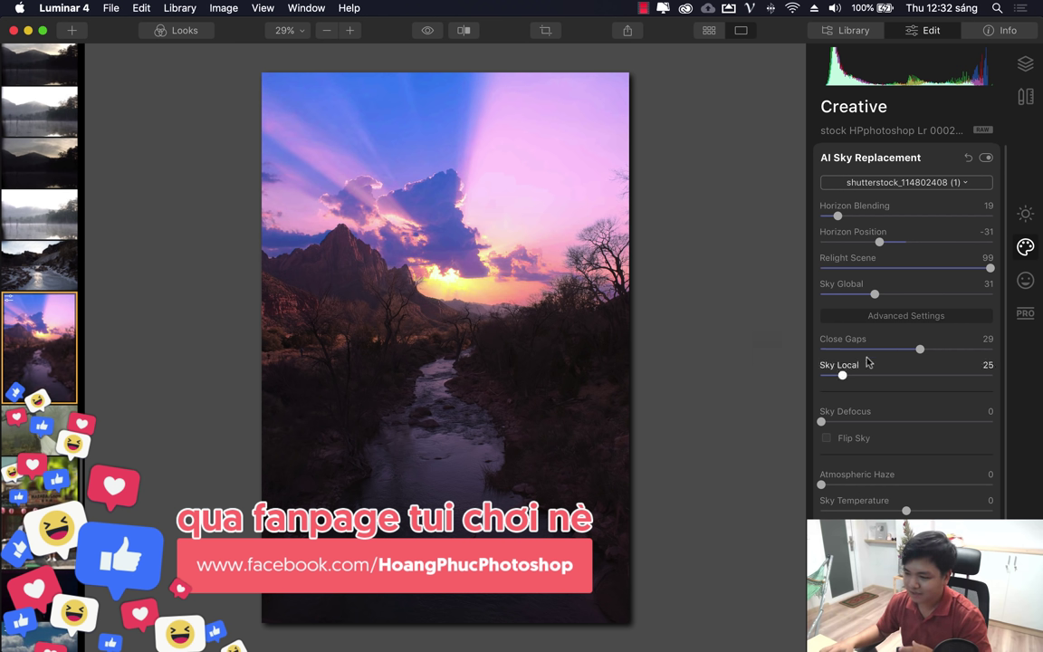
drag(843, 375, 846, 375)
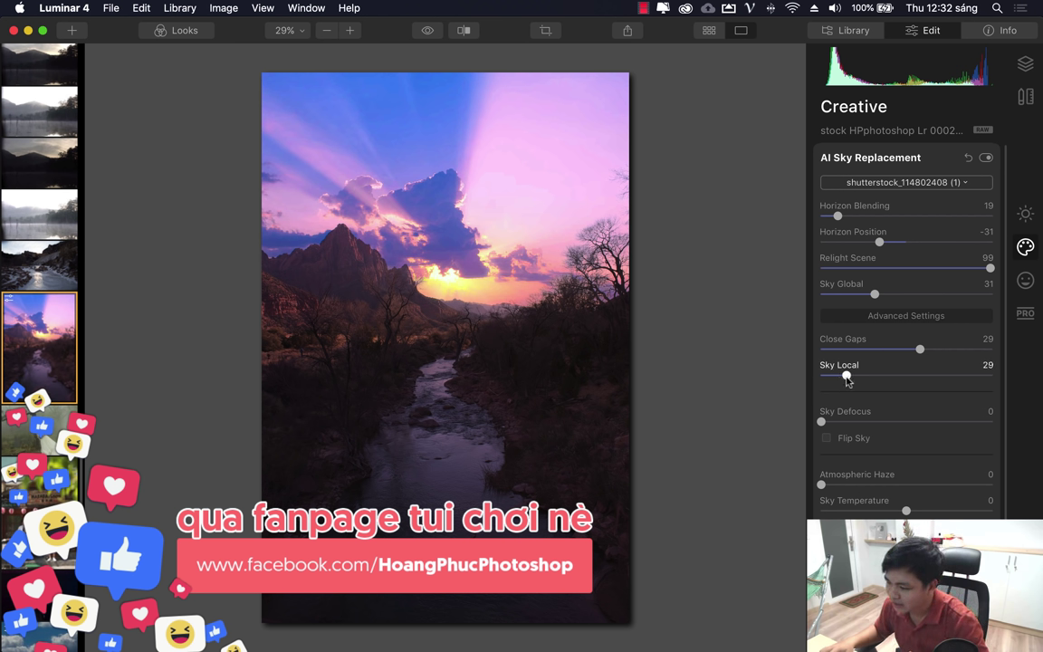
drag(920, 350, 873, 350)
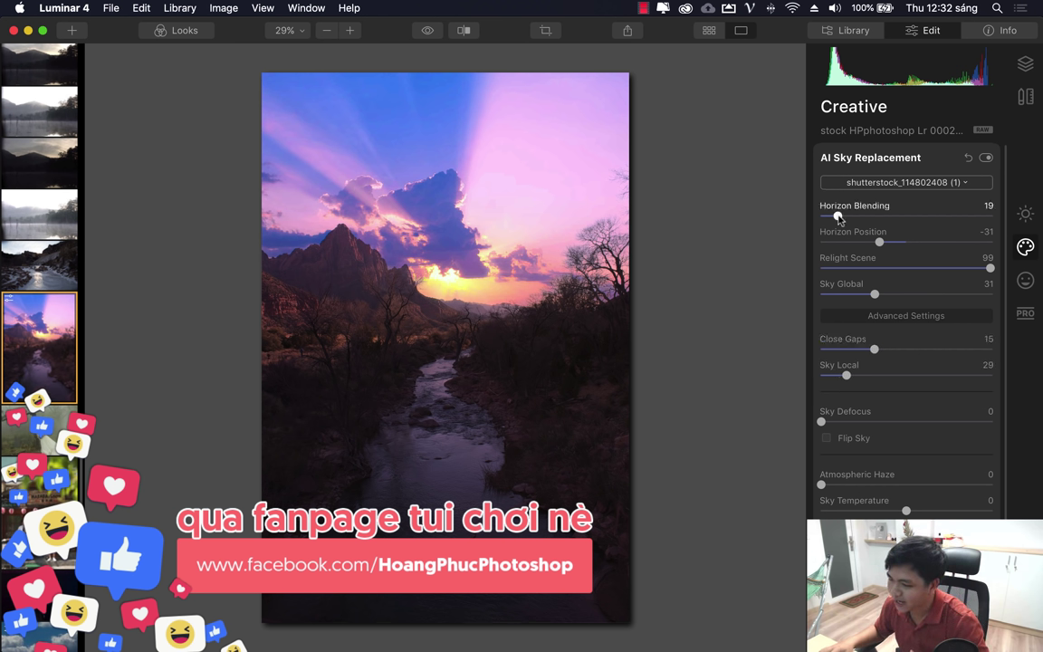
drag(838, 217, 893, 221)
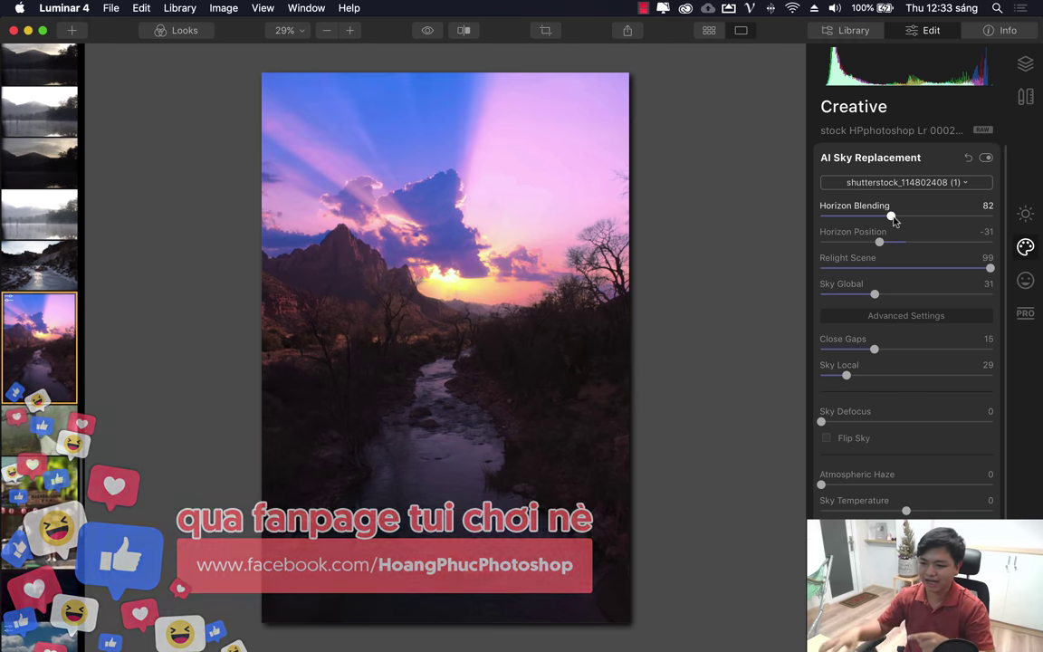
Check the tree edges at 100% zoom and settle Relight Scene at 56.
click(581, 266)
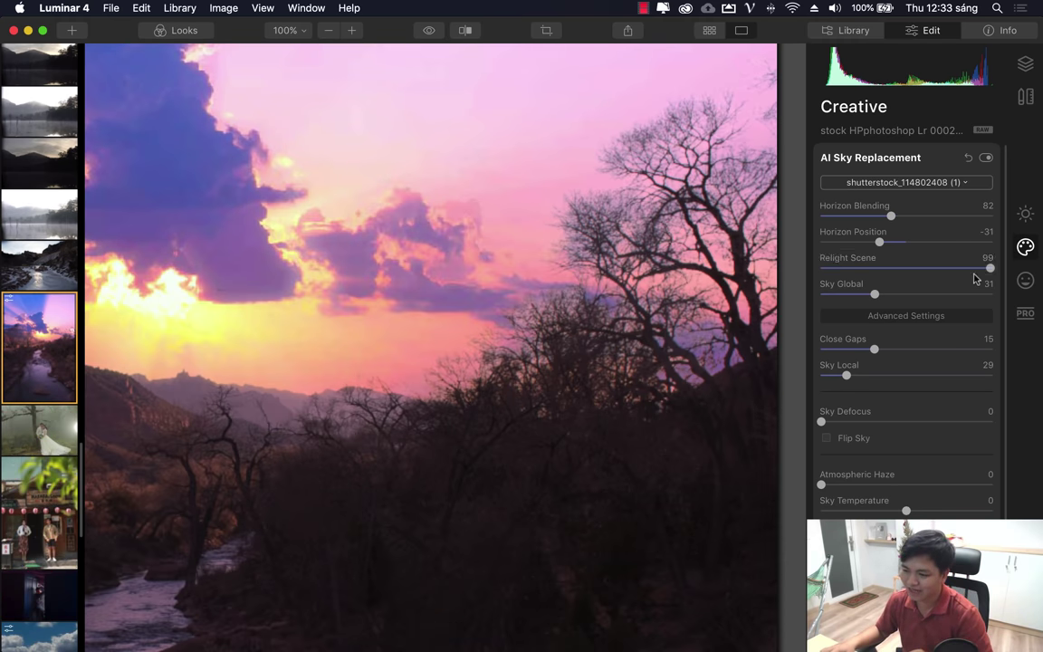
drag(991, 268, 865, 268)
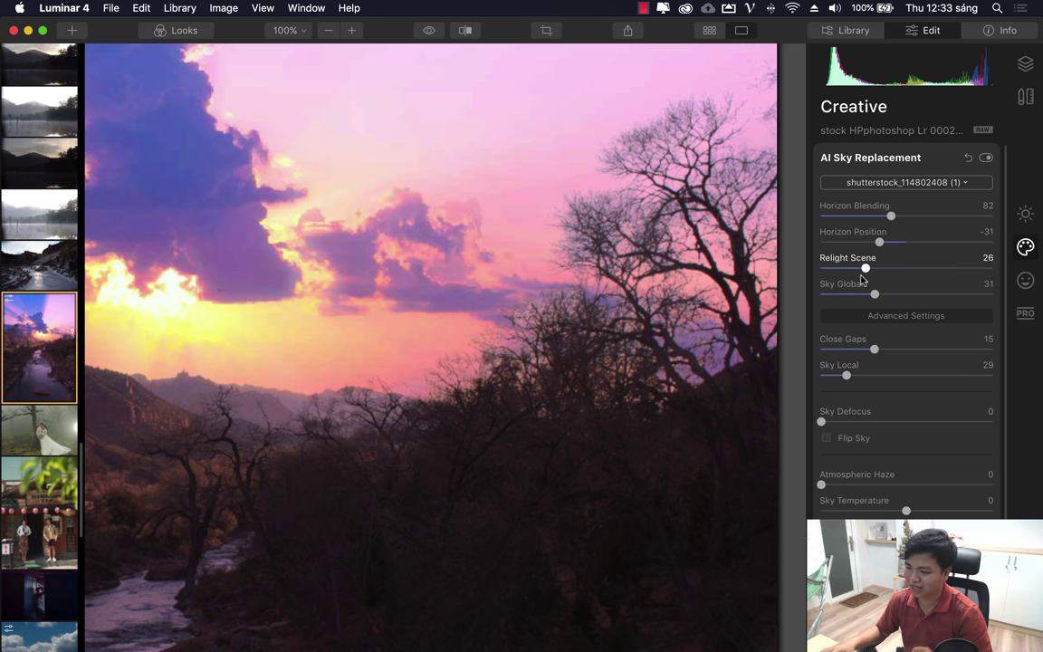
click(459, 282)
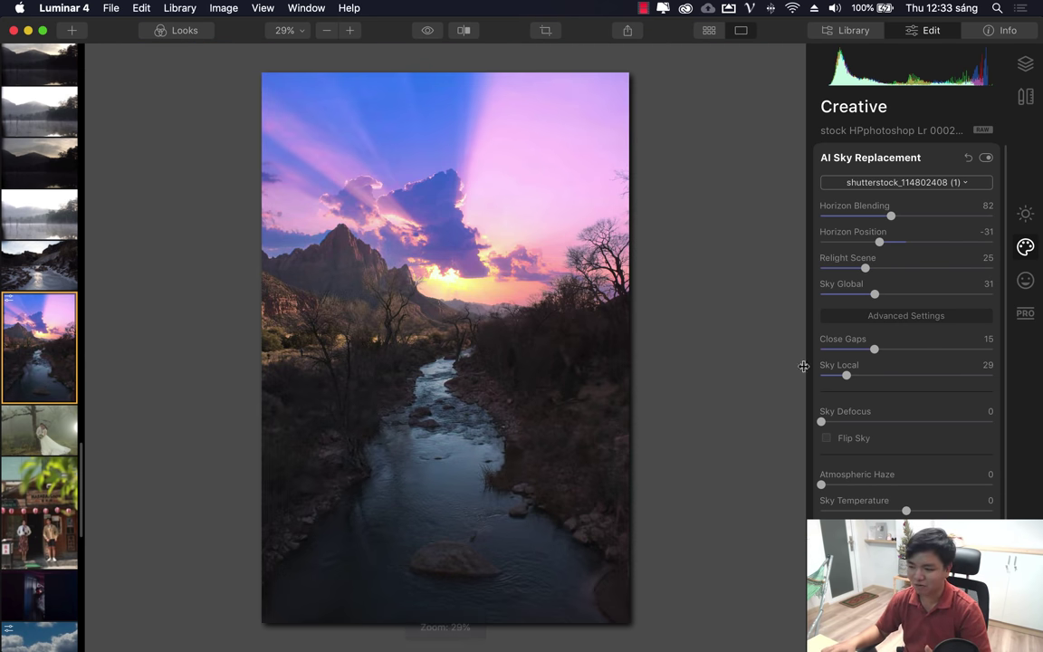
drag(865, 268, 917, 268)
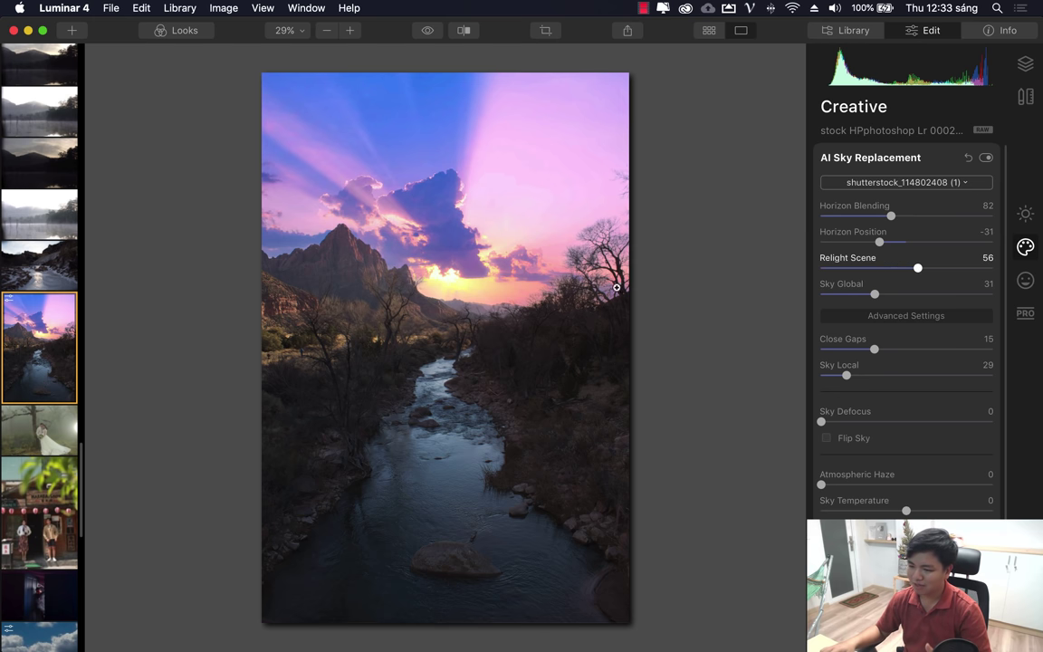
Find the lone-tree lake photo in the filmstrip and open it for editing.
scroll(29, 288, up, 3)
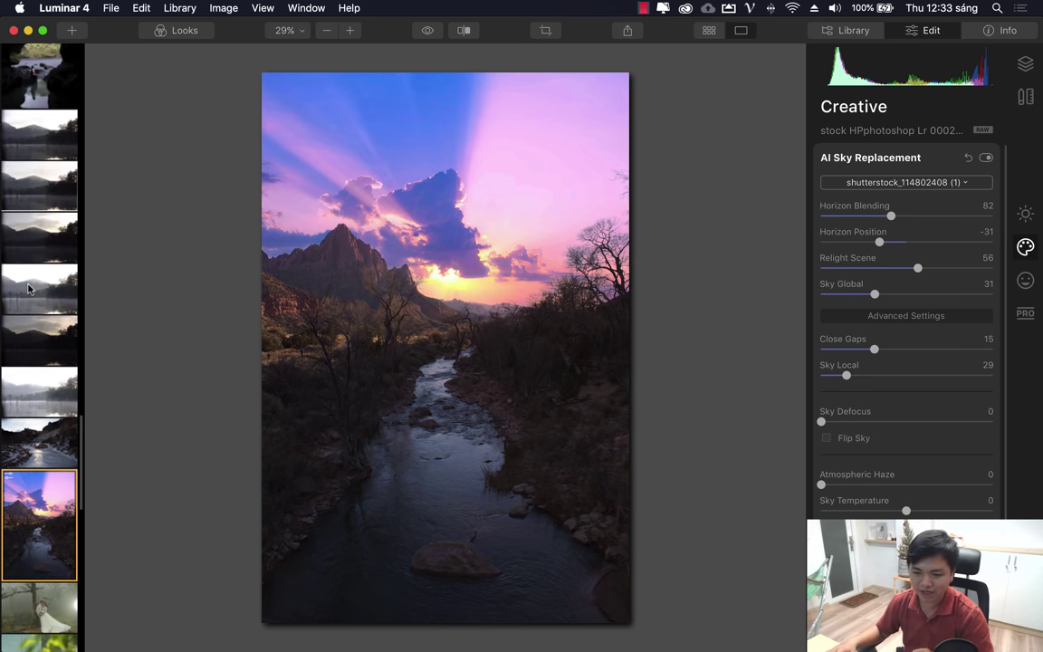
scroll(29, 288, up, 2)
scroll(32, 299, up, 5)
scroll(37, 317, up, 3)
scroll(42, 348, up, 3)
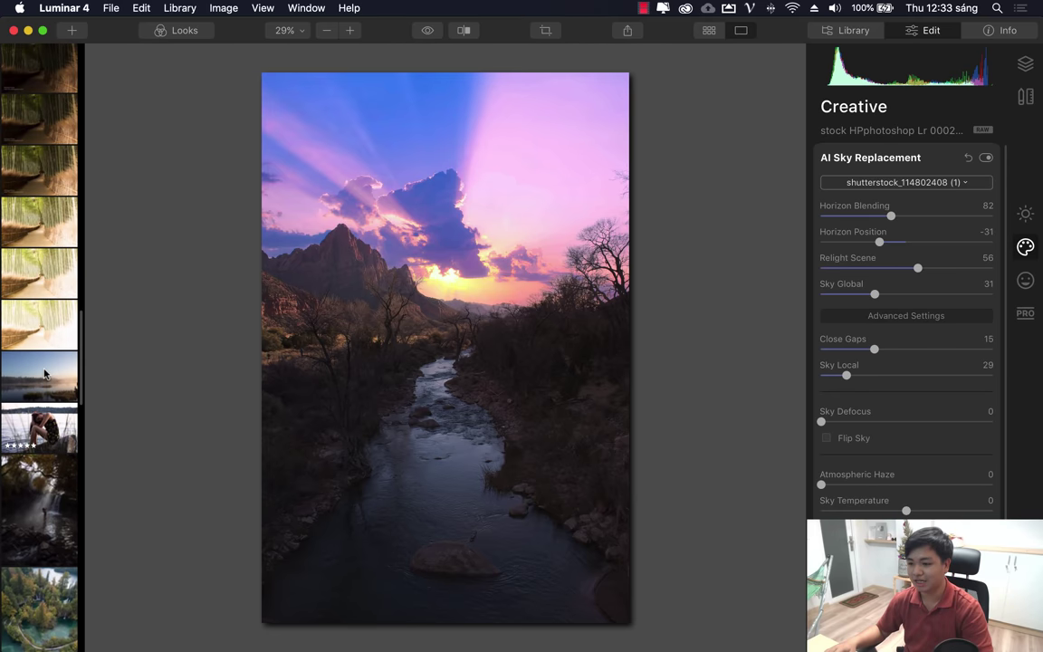
scroll(41, 379, down, 1)
scroll(43, 376, down, 5)
scroll(44, 373, up, 6)
scroll(44, 373, up, 6)
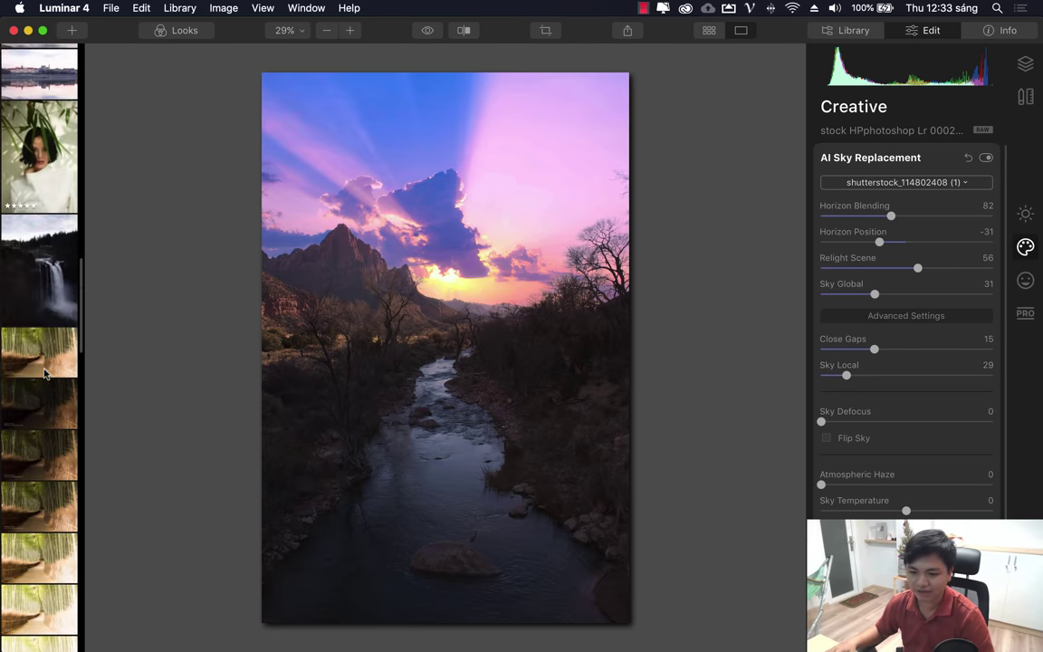
scroll(42, 387, up, 6)
scroll(39, 400, up, 3)
click(45, 366)
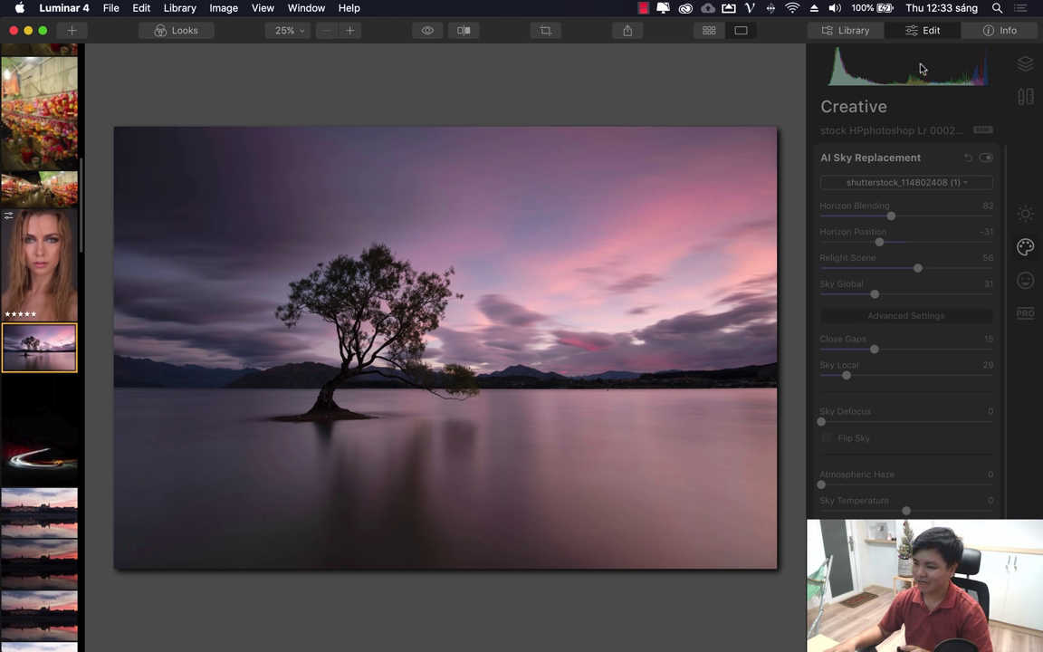
Replace the lake photo's sky with Dramatic Sky 1 and zoom in to check the tree.
click(989, 32)
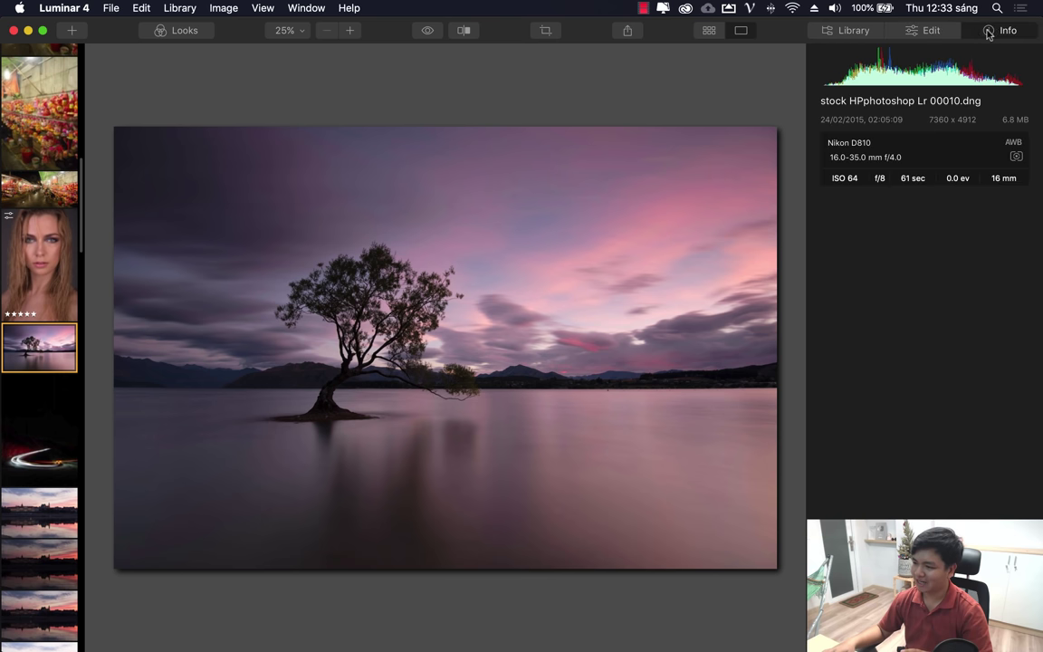
click(929, 32)
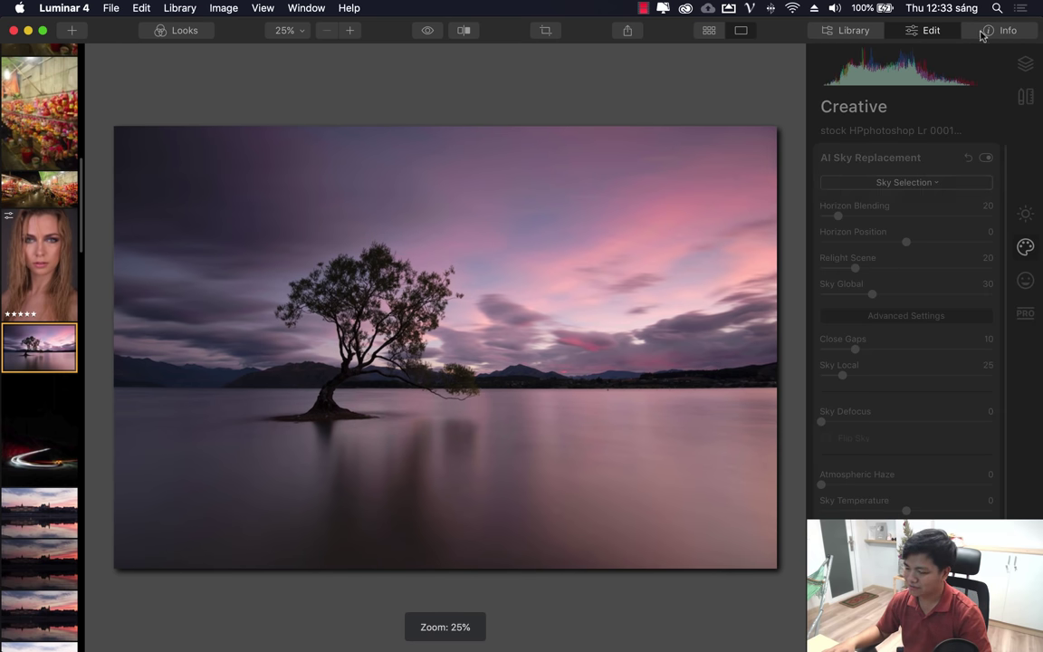
click(907, 182)
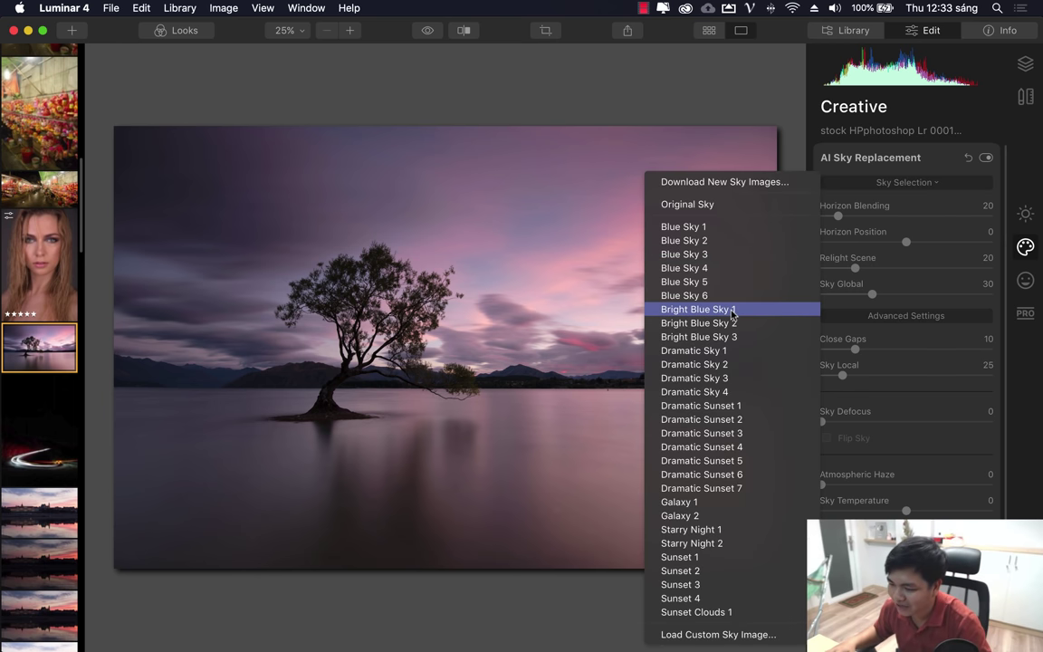
click(726, 352)
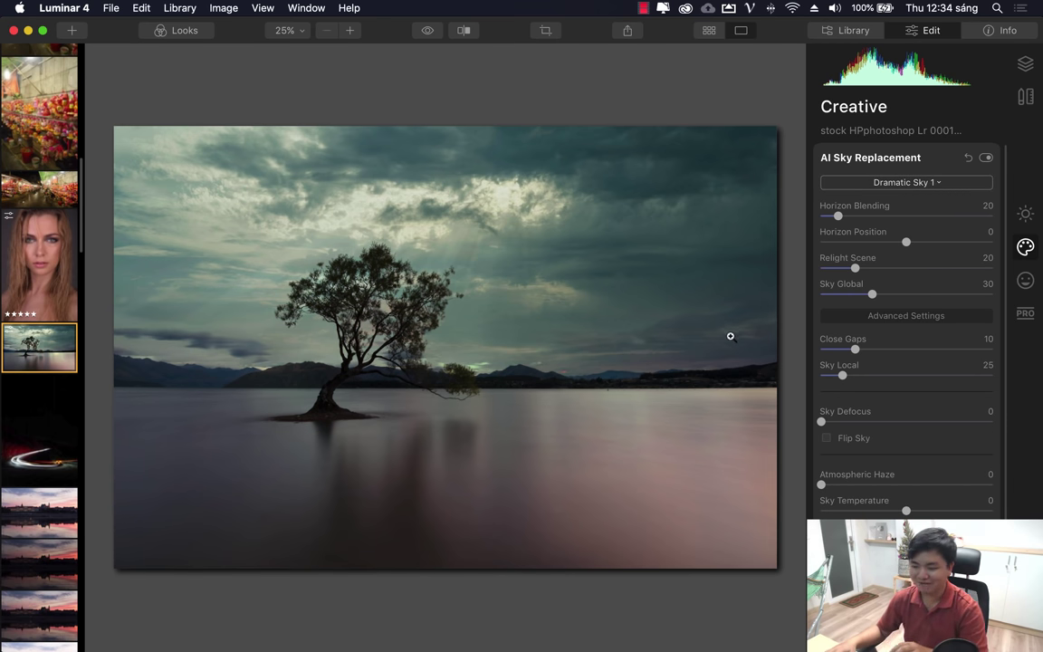
click(381, 285)
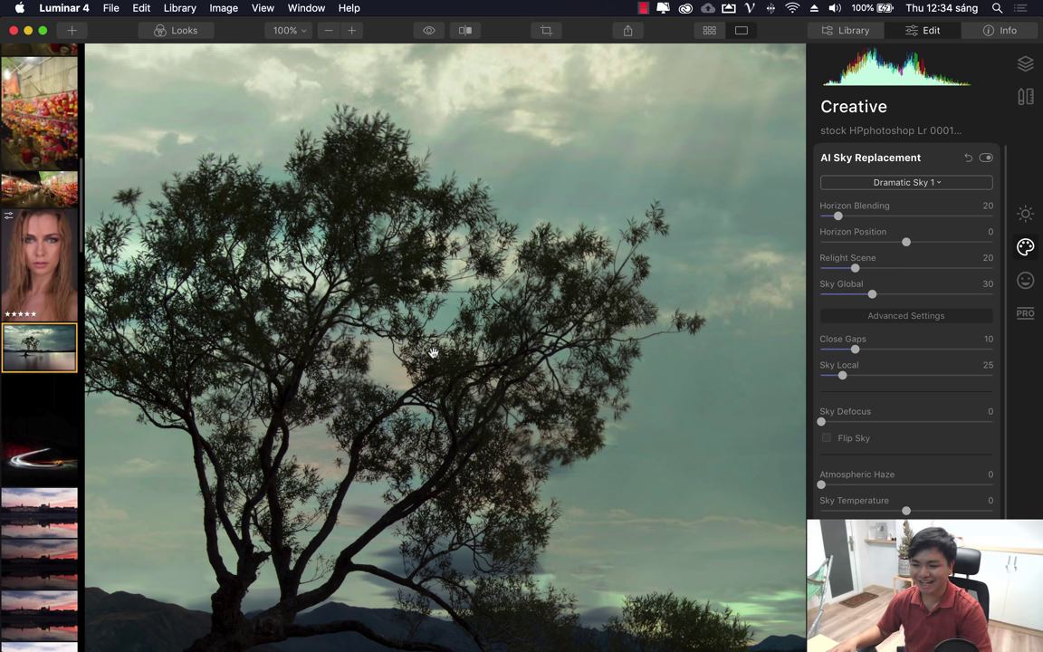
click(433, 349)
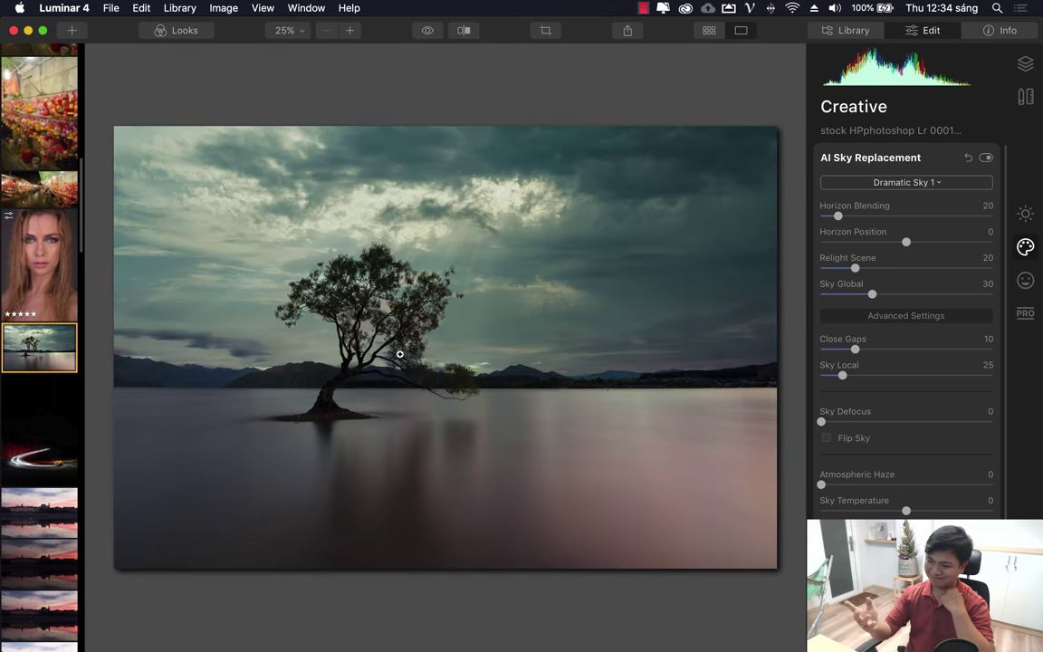
Swap the lake photo's sky from Dramatic Sky 1 to Starry Night 1.
click(908, 184)
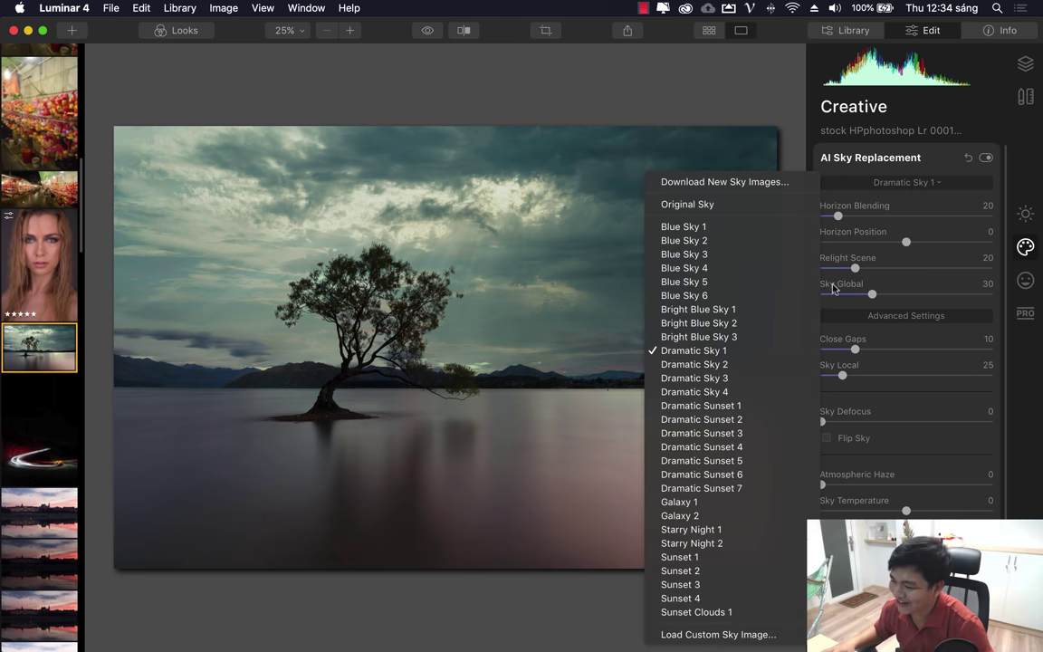
click(715, 529)
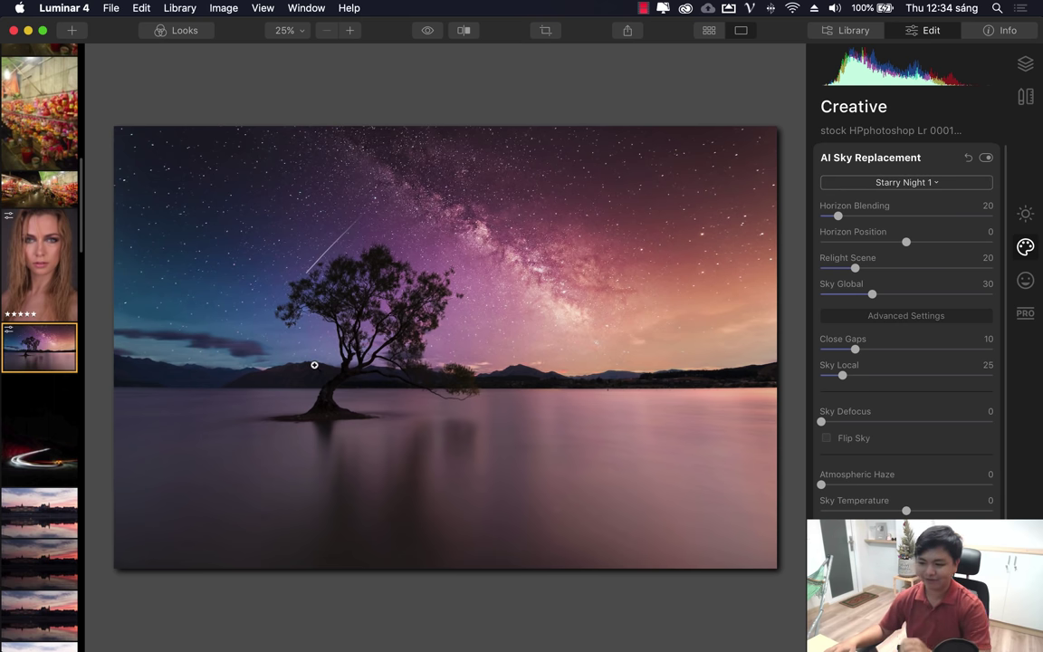
click(112, 8)
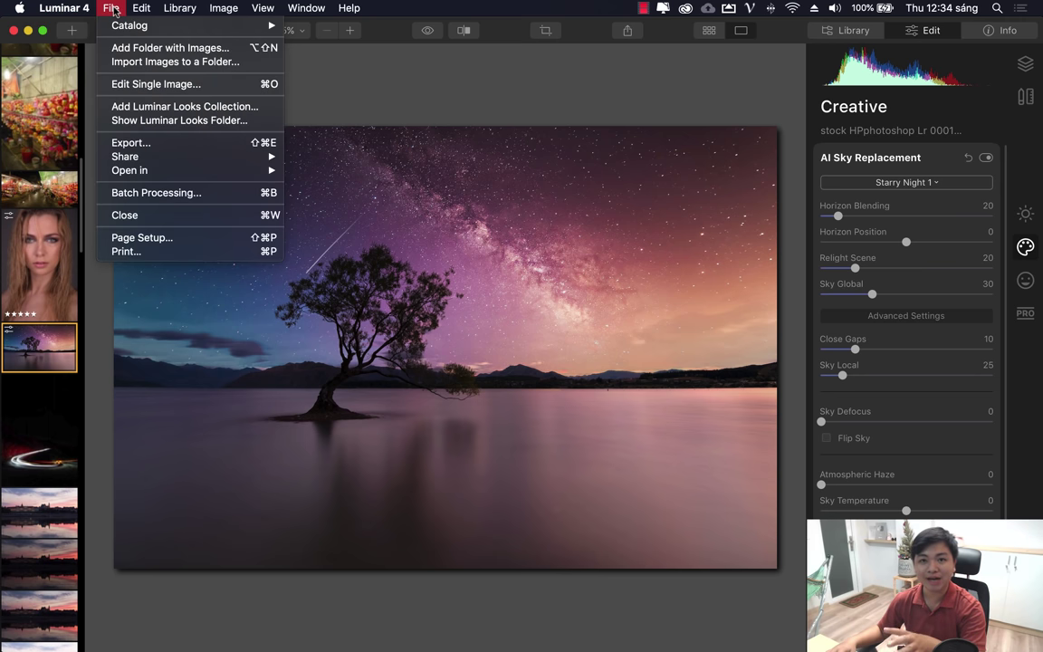
mouse_move(63, 8)
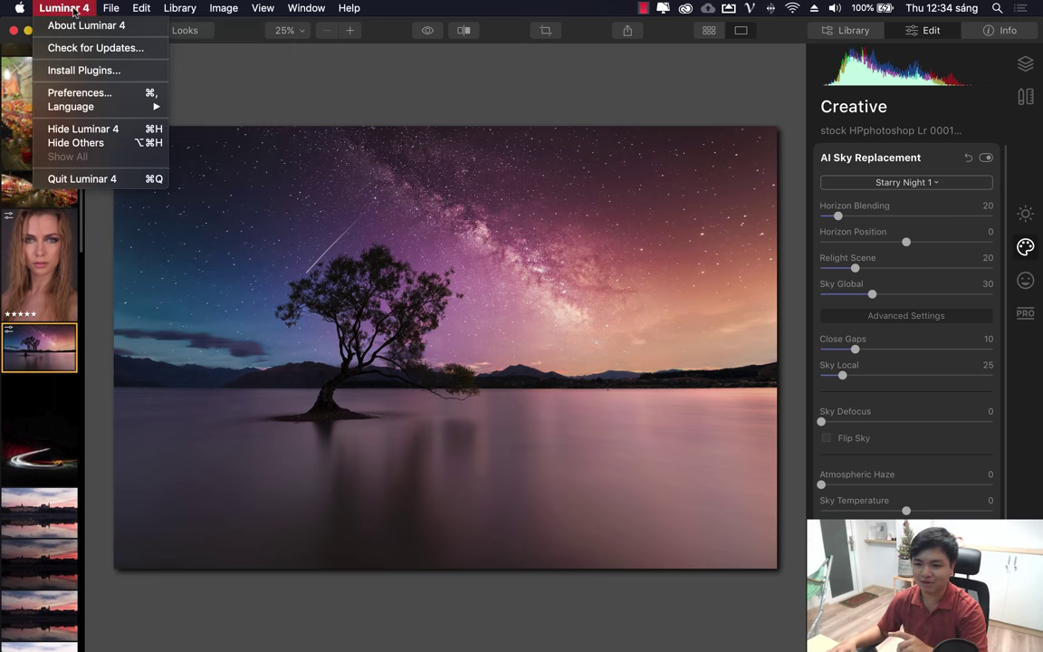
click(84, 71)
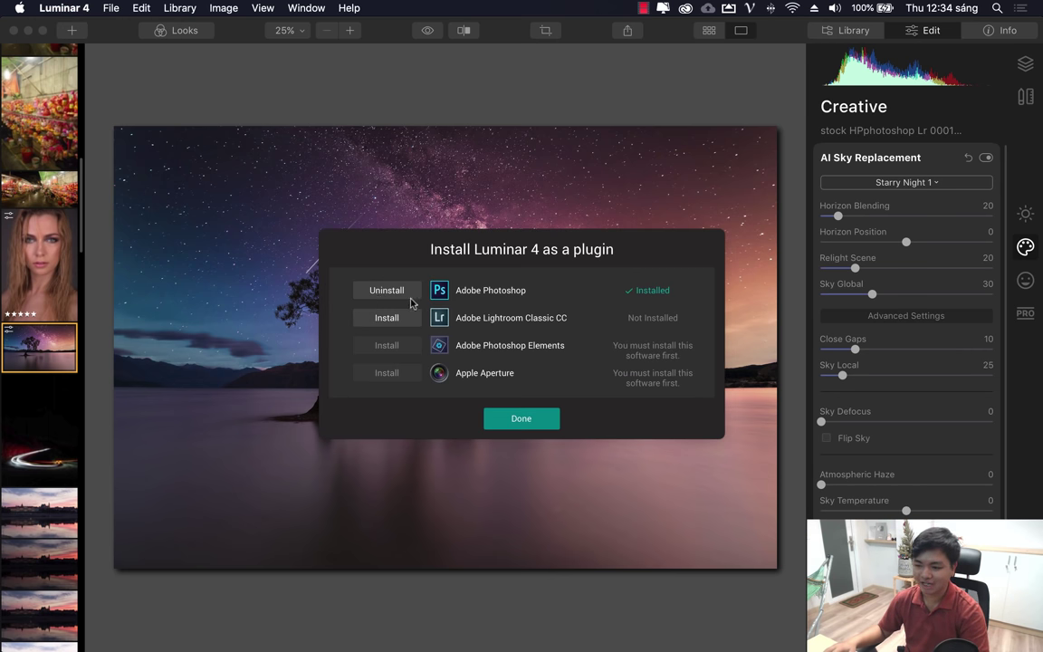
click(532, 421)
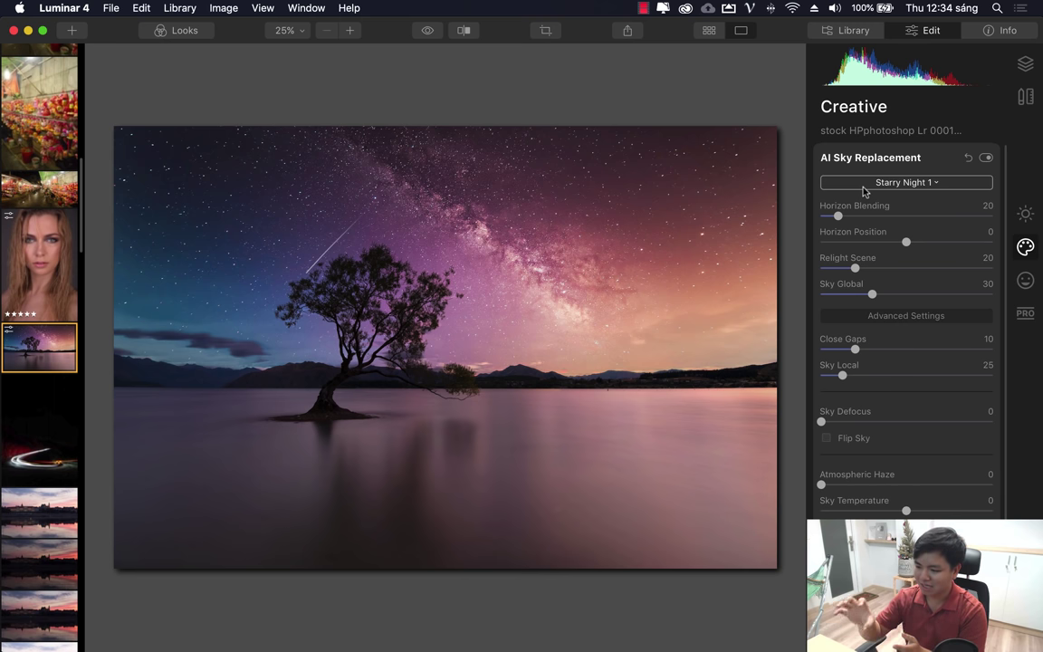
Raise Atmospheric Haze on the Starry Night sky to 55 for a softer glow.
scroll(905, 470, down, 2)
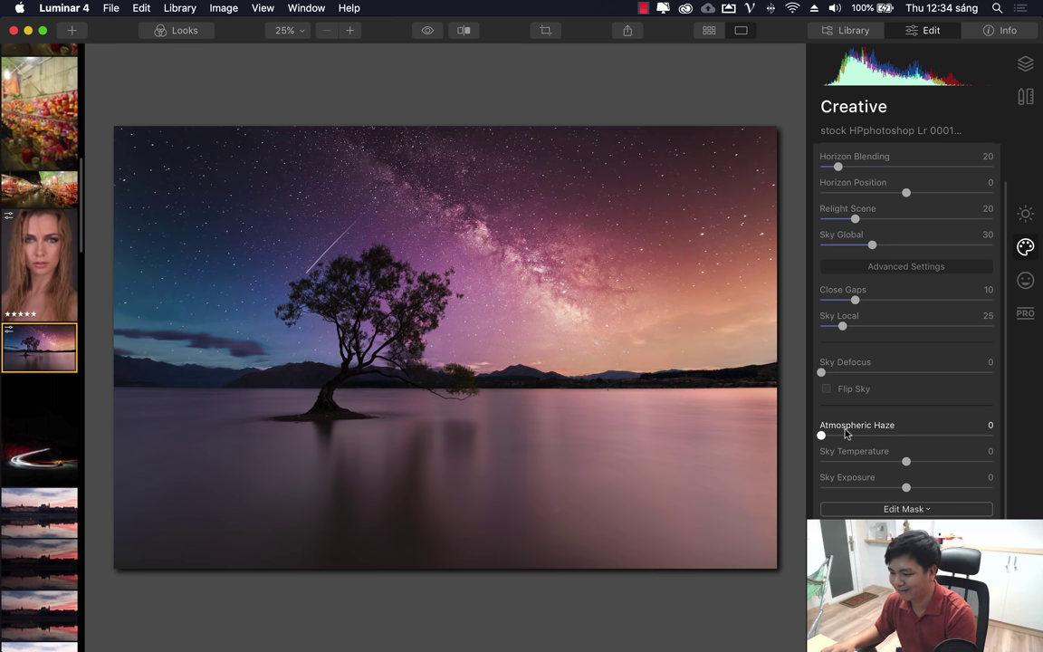
drag(821, 436, 933, 444)
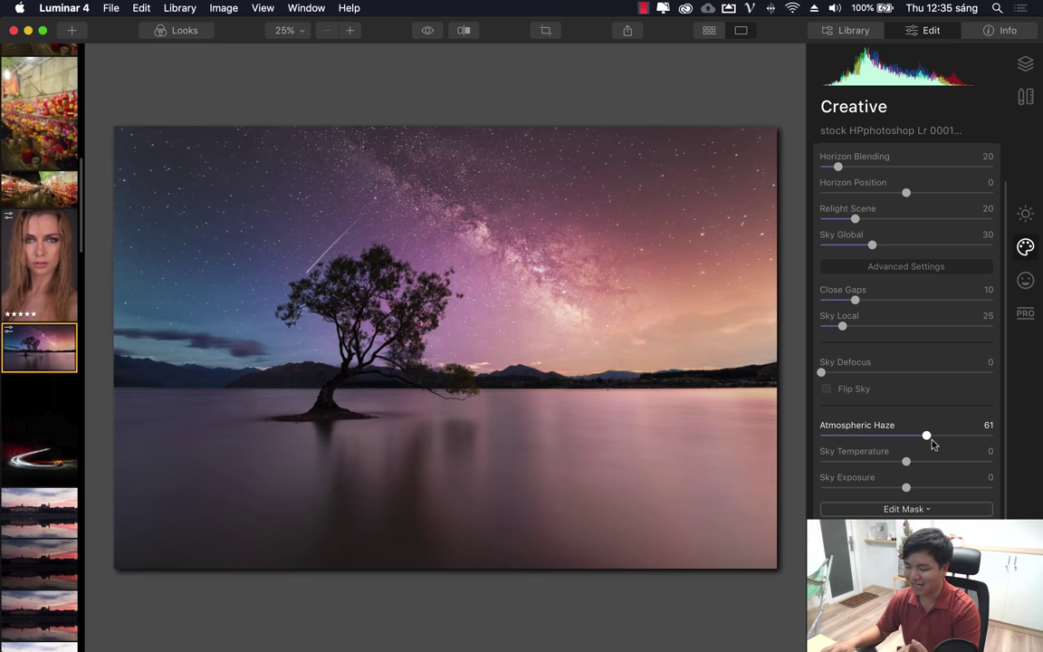
mouse_move(932, 444)
mouse_down()
mouse_move(876, 443)
mouse_move(916, 441)
mouse_move(947, 461)
mouse_move(864, 461)
mouse_move(954, 461)
mouse_move(861, 461)
mouse_move(926, 461)
mouse_move(911, 462)
mouse_move(938, 487)
mouse_move(883, 487)
mouse_move(954, 487)
mouse_move(845, 487)
mouse_move(917, 487)
mouse_up()
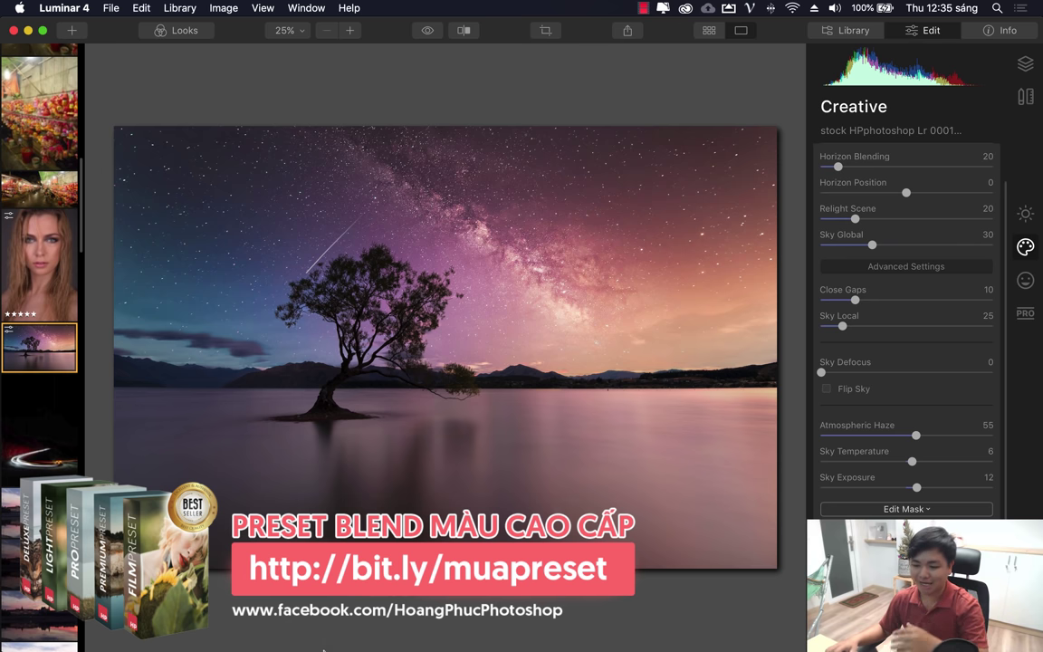
In Chrome's Skylum tab, go to the Luminar 4 Buy Now page listing edition prices.
click(280, 623)
key(ctrl+shift+Tab)
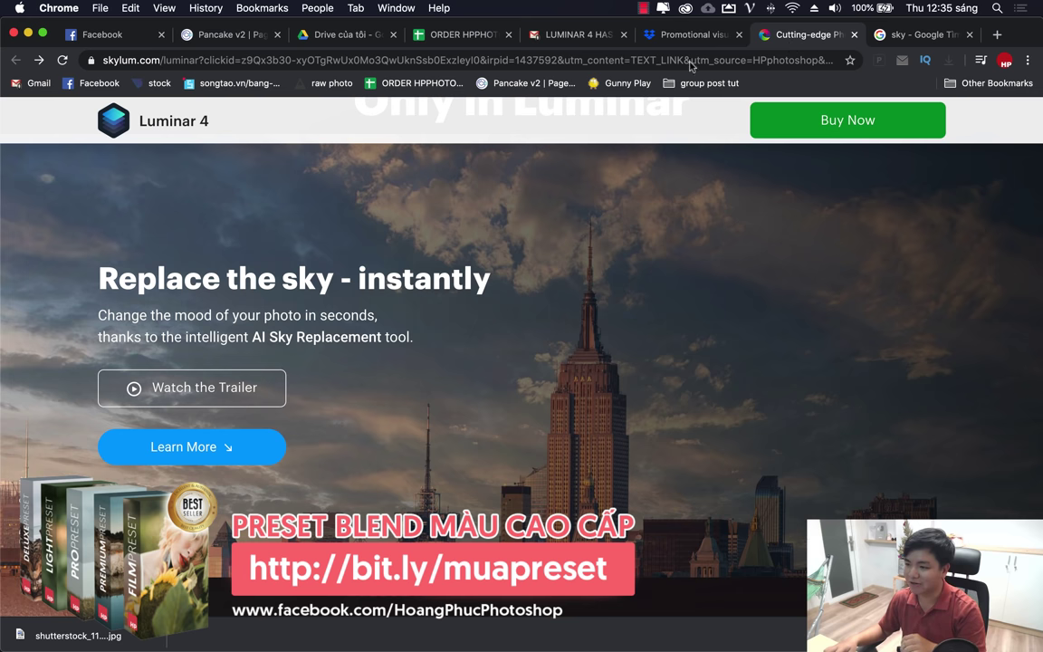
scroll(481, 333, up, 10)
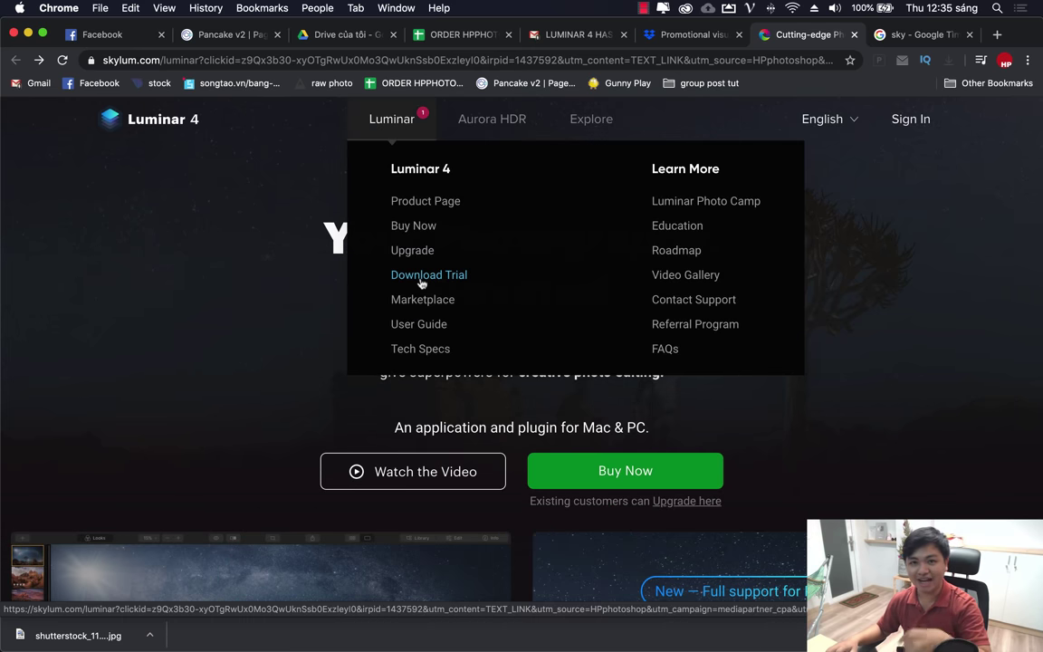
scroll(266, 323, down, 2)
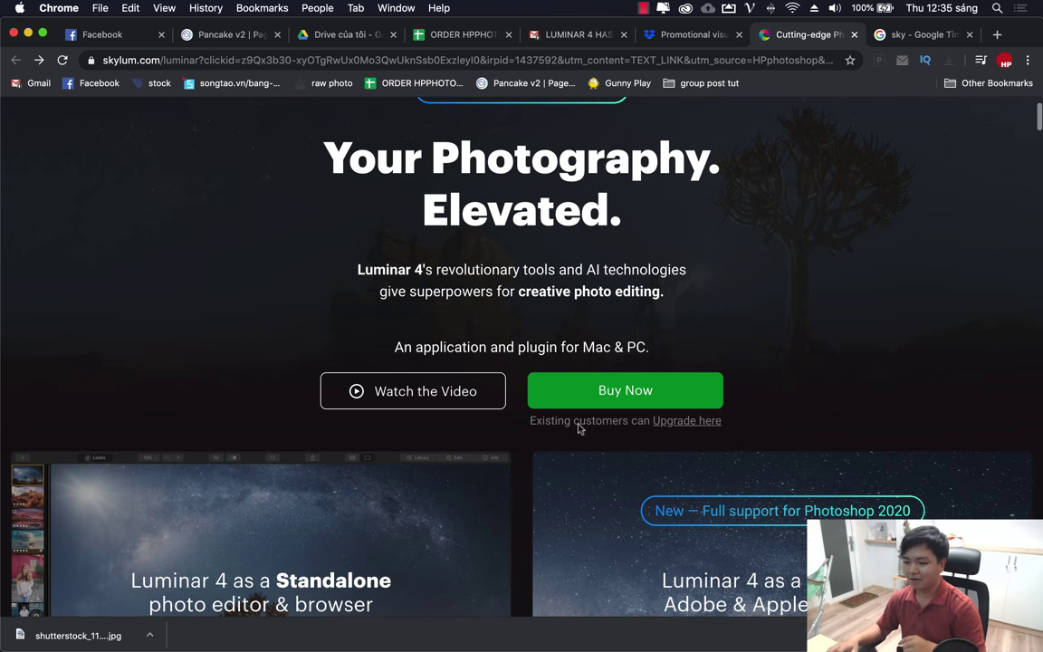
click(625, 390)
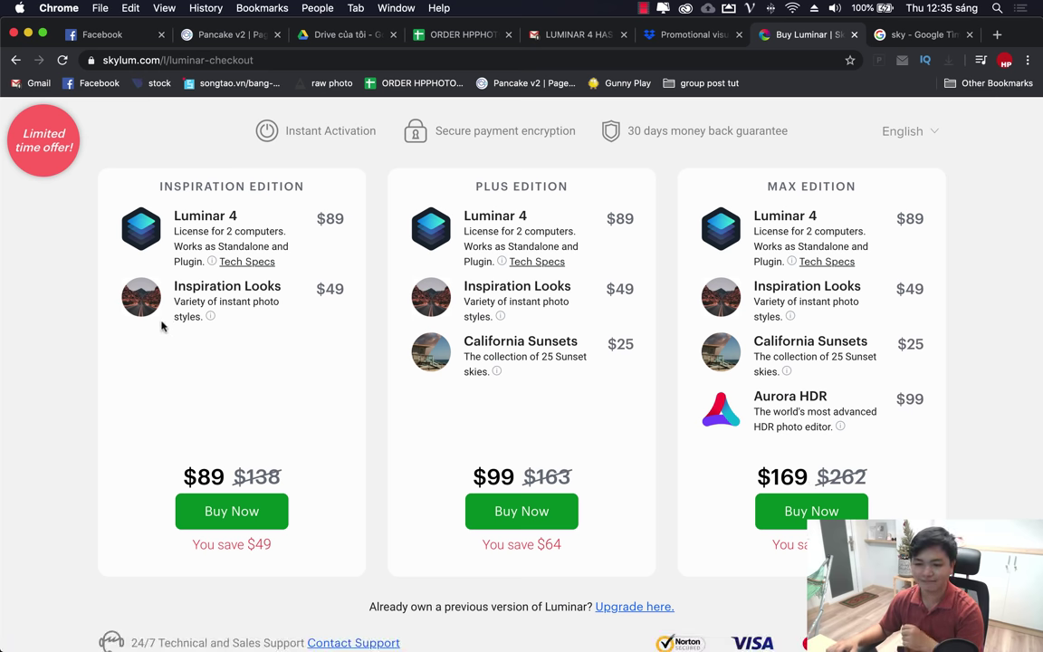
click(237, 522)
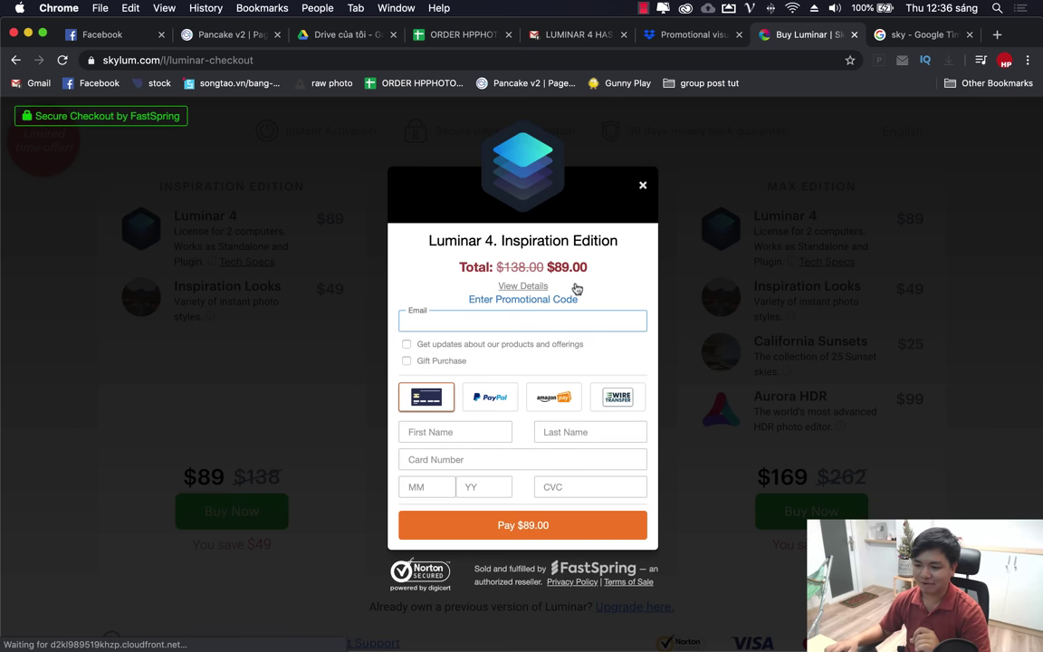
click(576, 289)
click(580, 296)
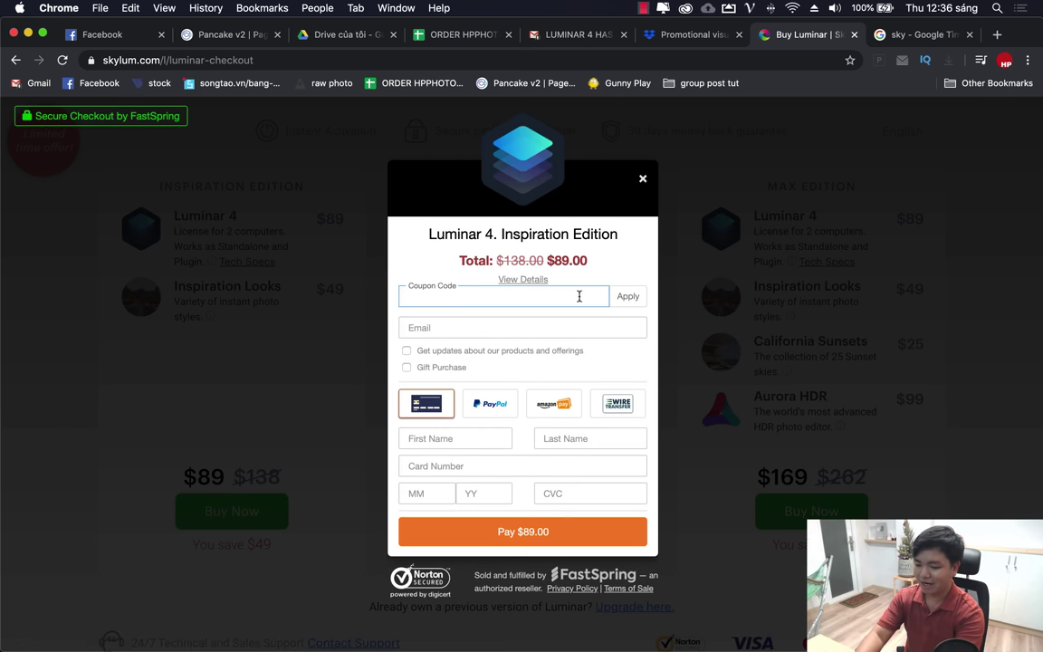
text(hpphotoshop)
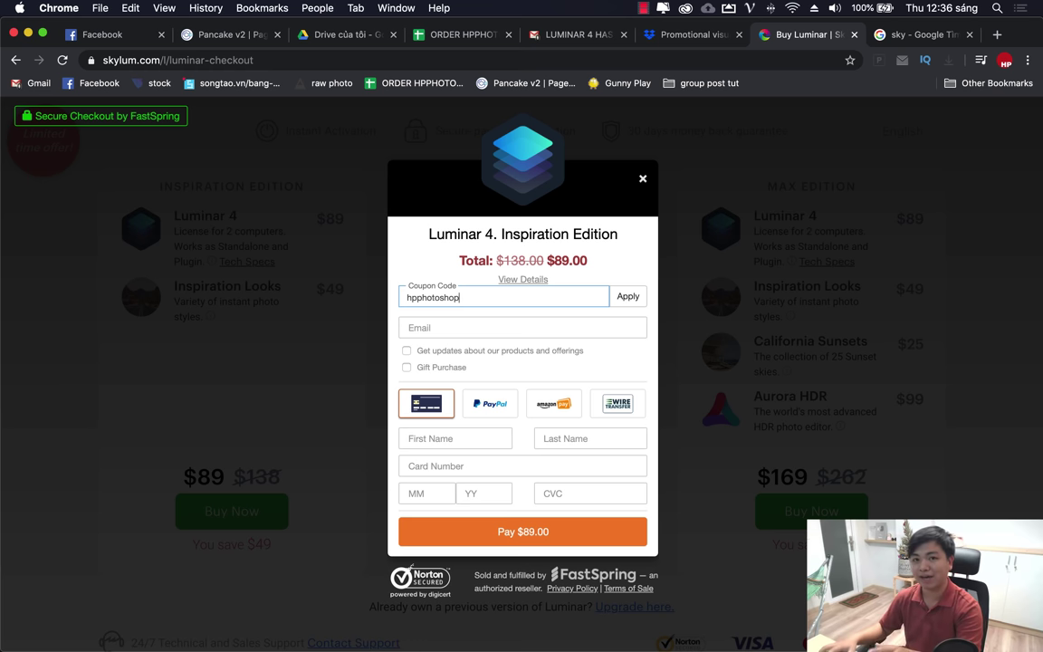
click(629, 300)
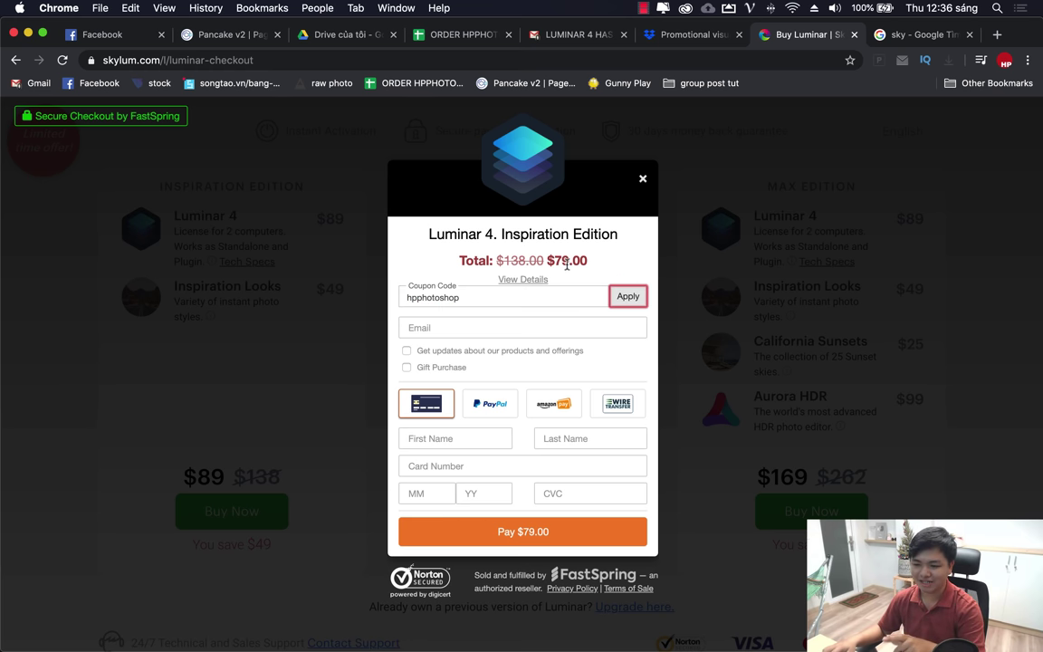
drag(590, 264, 560, 261)
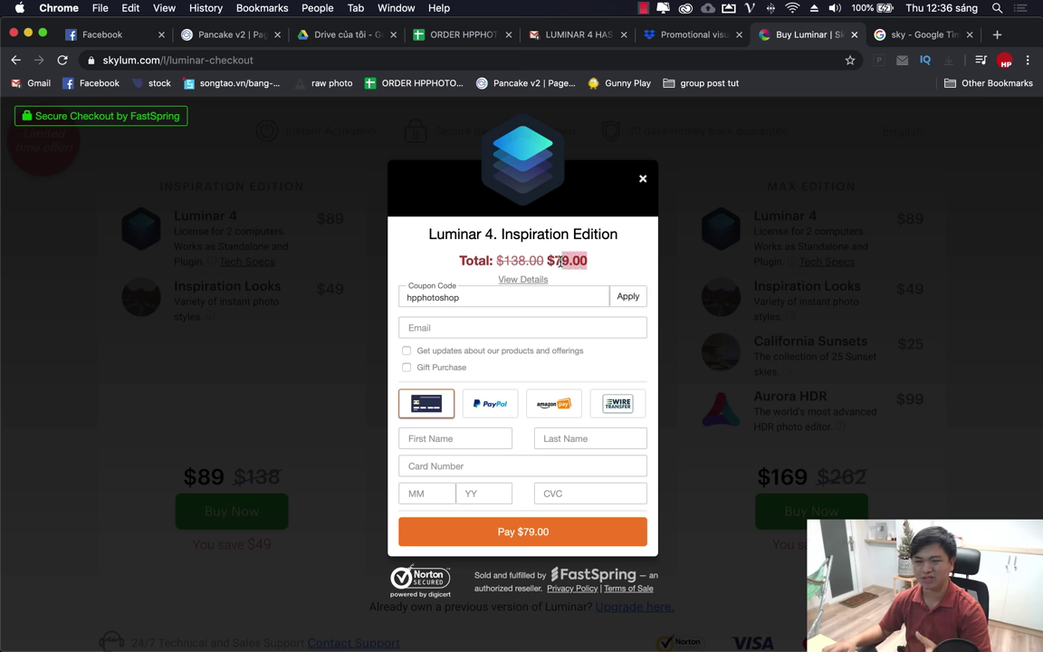
click(643, 178)
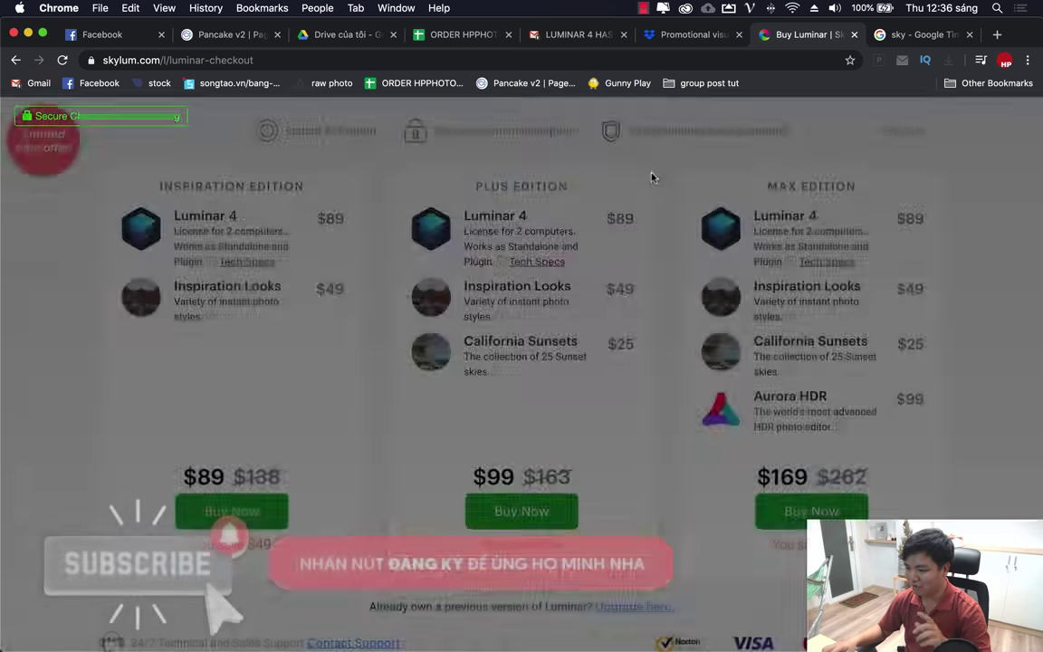
Bring Luminar 4 back to the front, showing the Starry Night lake photo.
click(743, 621)
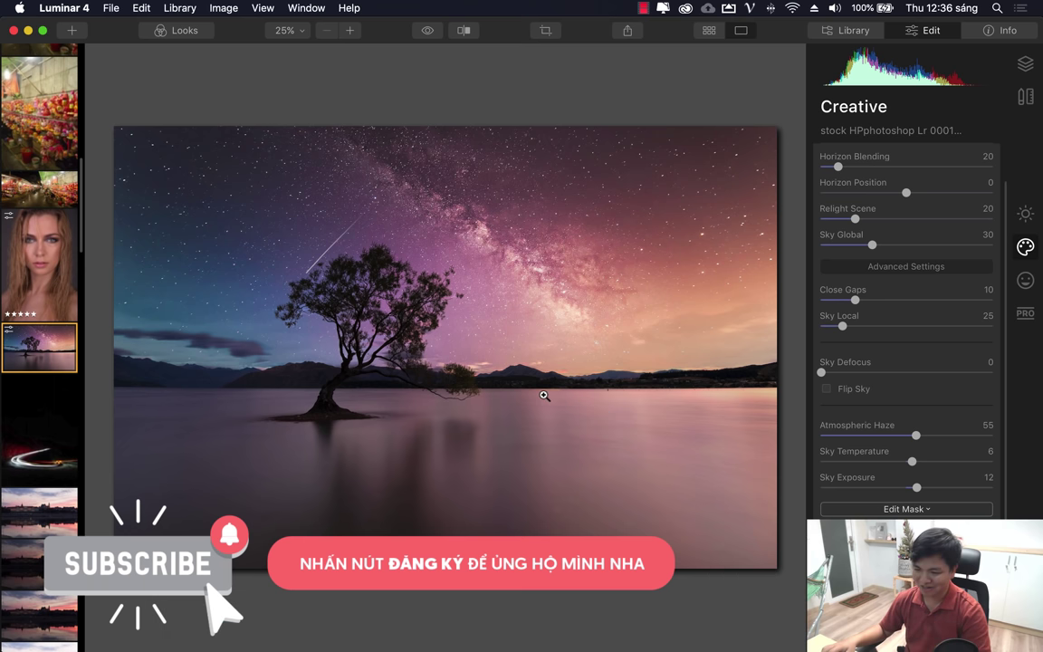